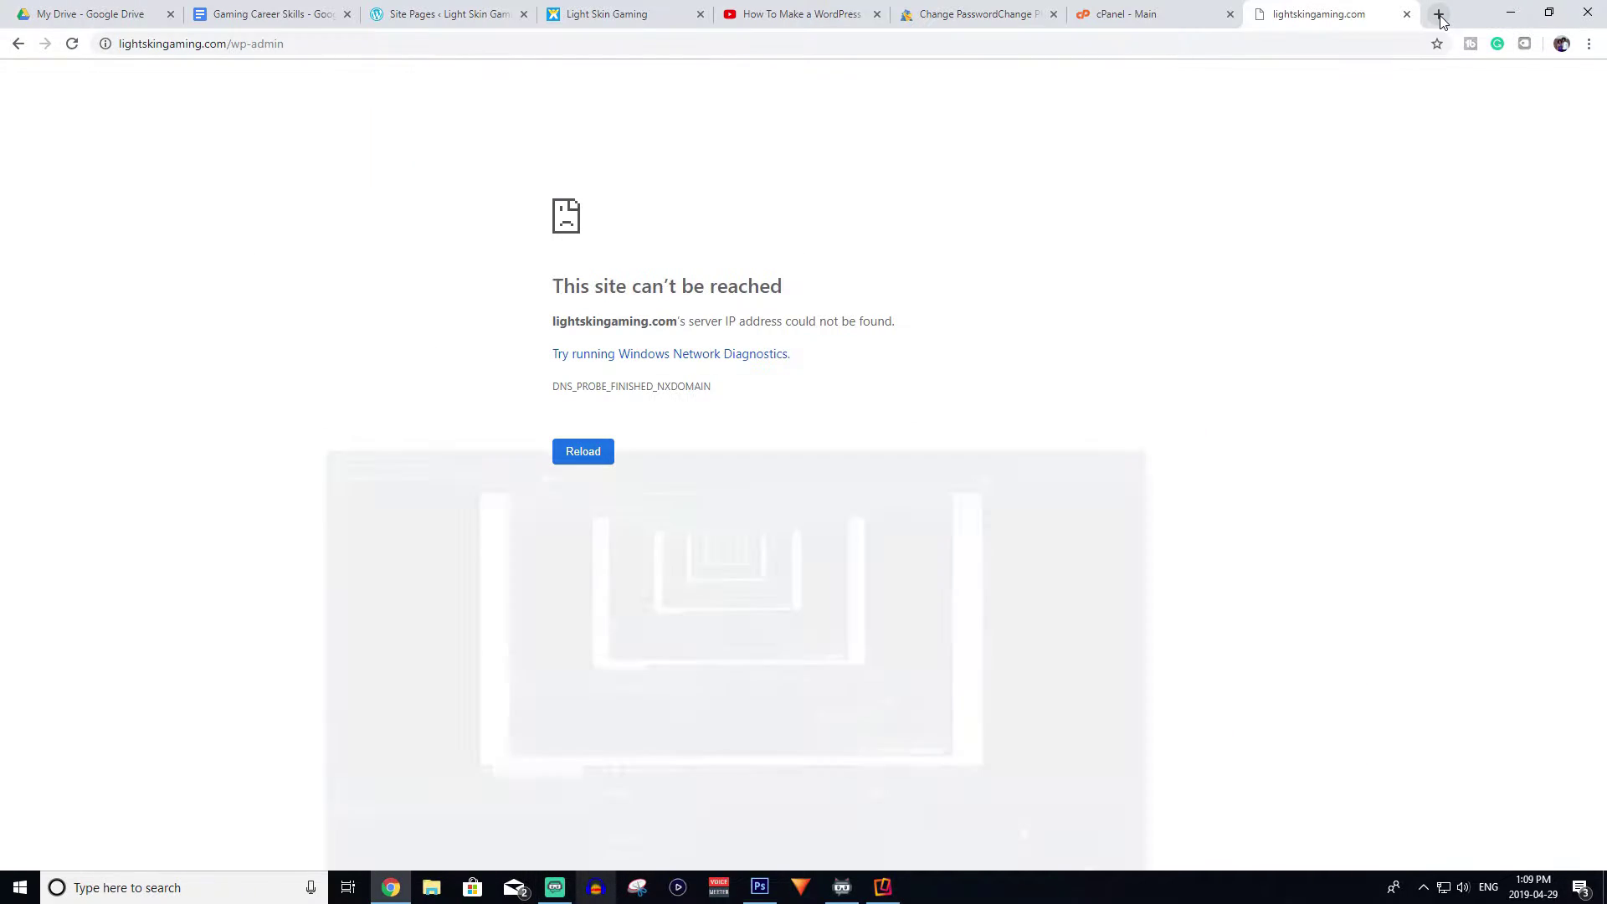
Minimize the browser and launch the Xbox app.
{"action": "left_click", "coordinate": [1437, 15]}
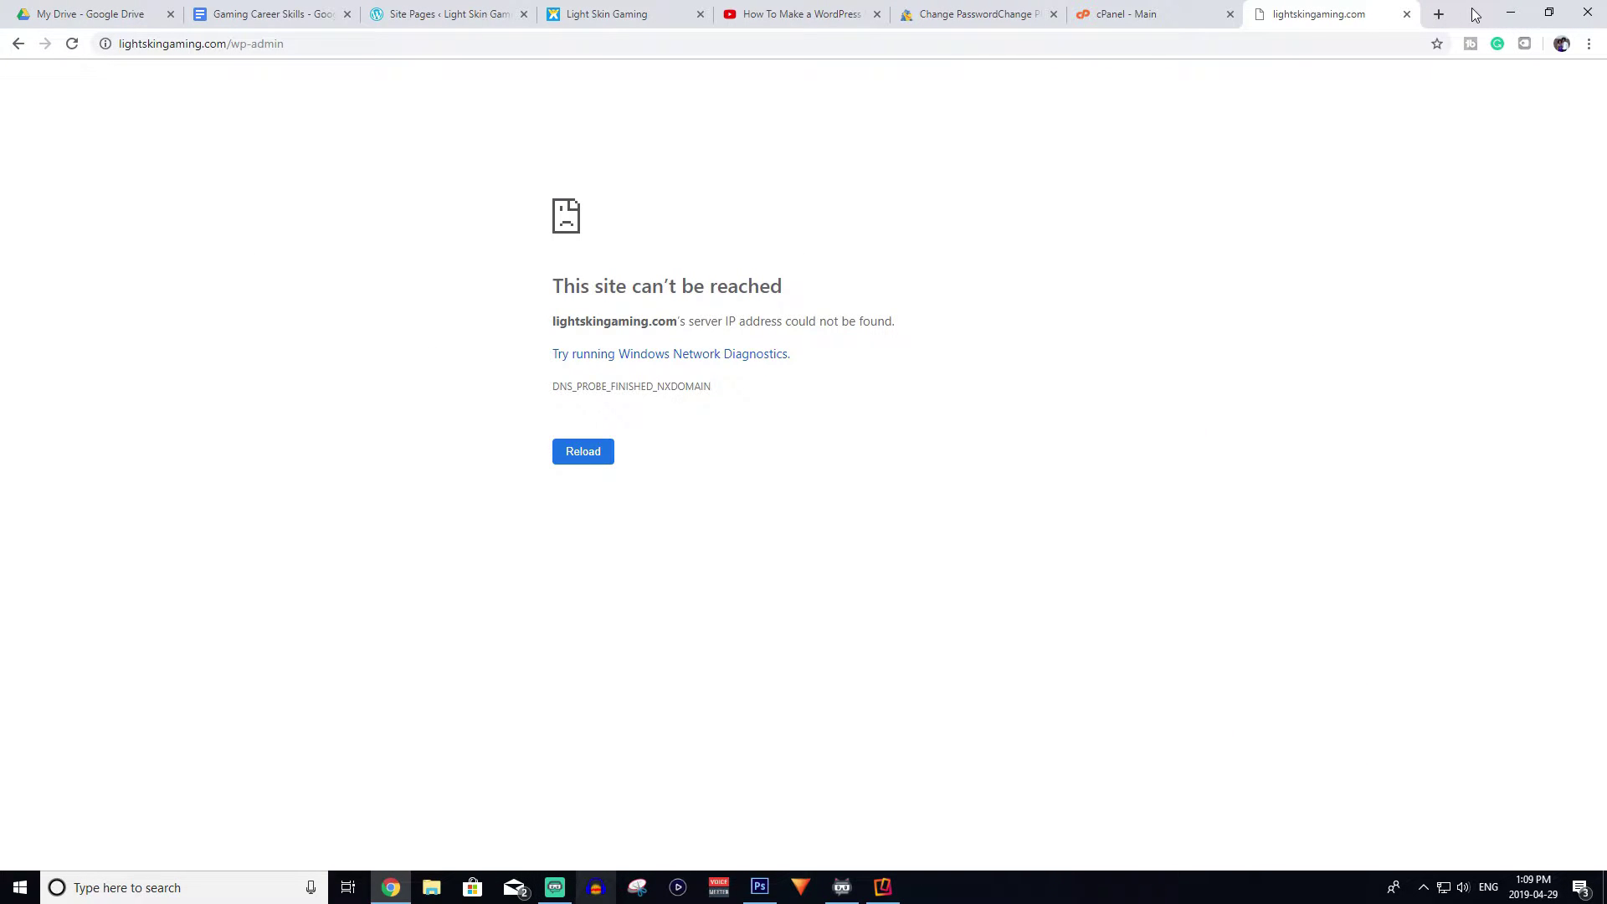
{"action": "left_click", "coordinate": [1511, 13]}
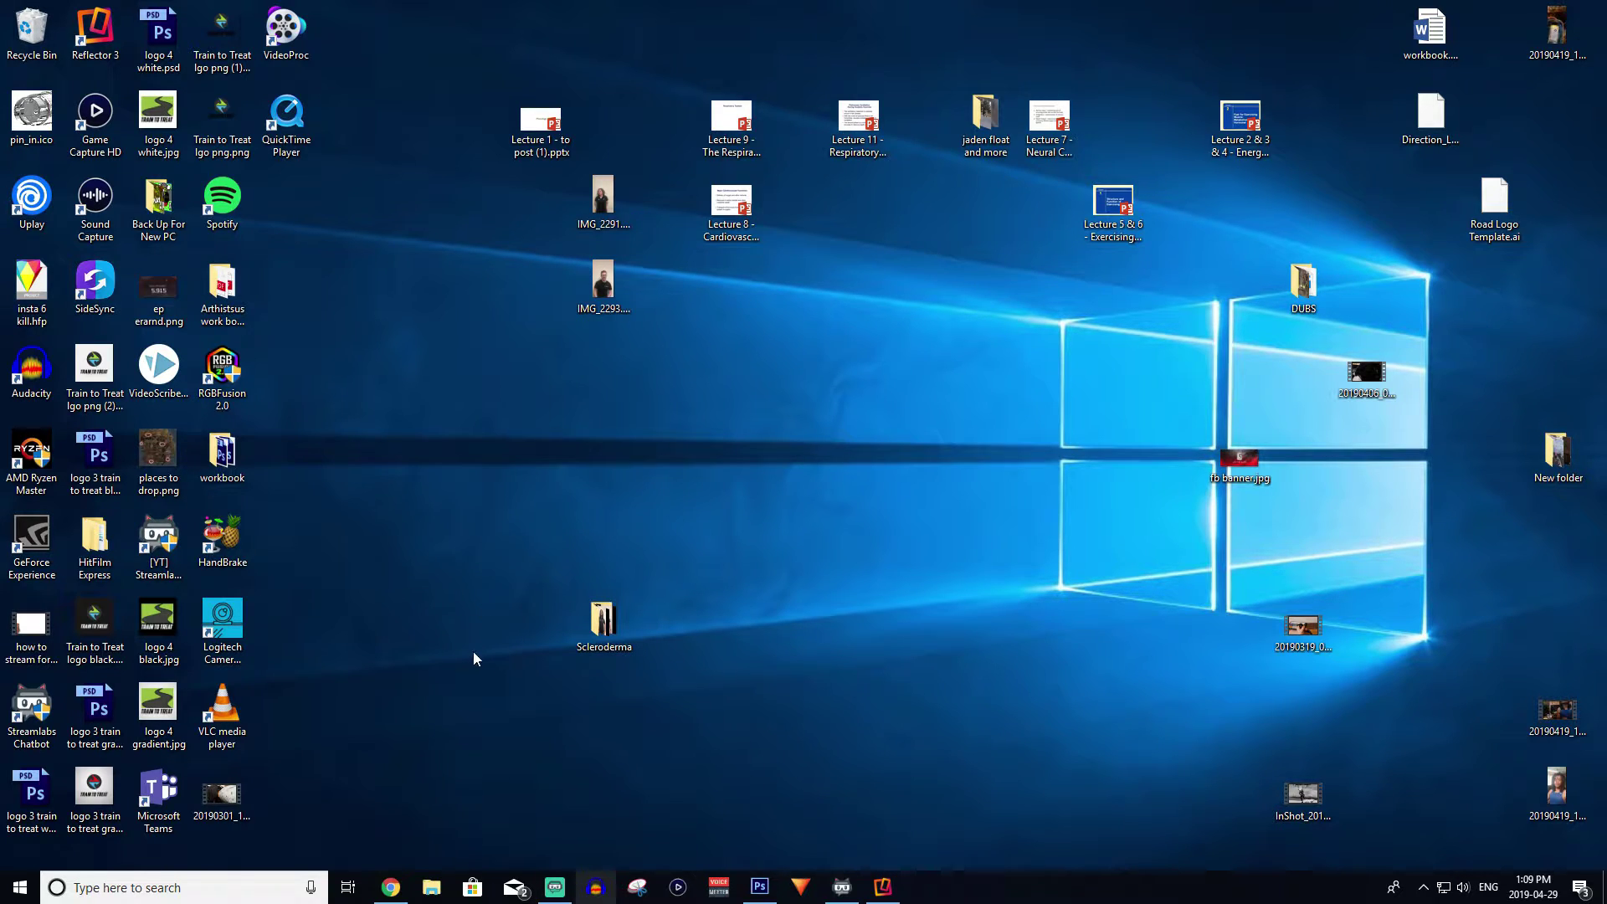
{"action": "left_click", "coordinate": [413, 745]}
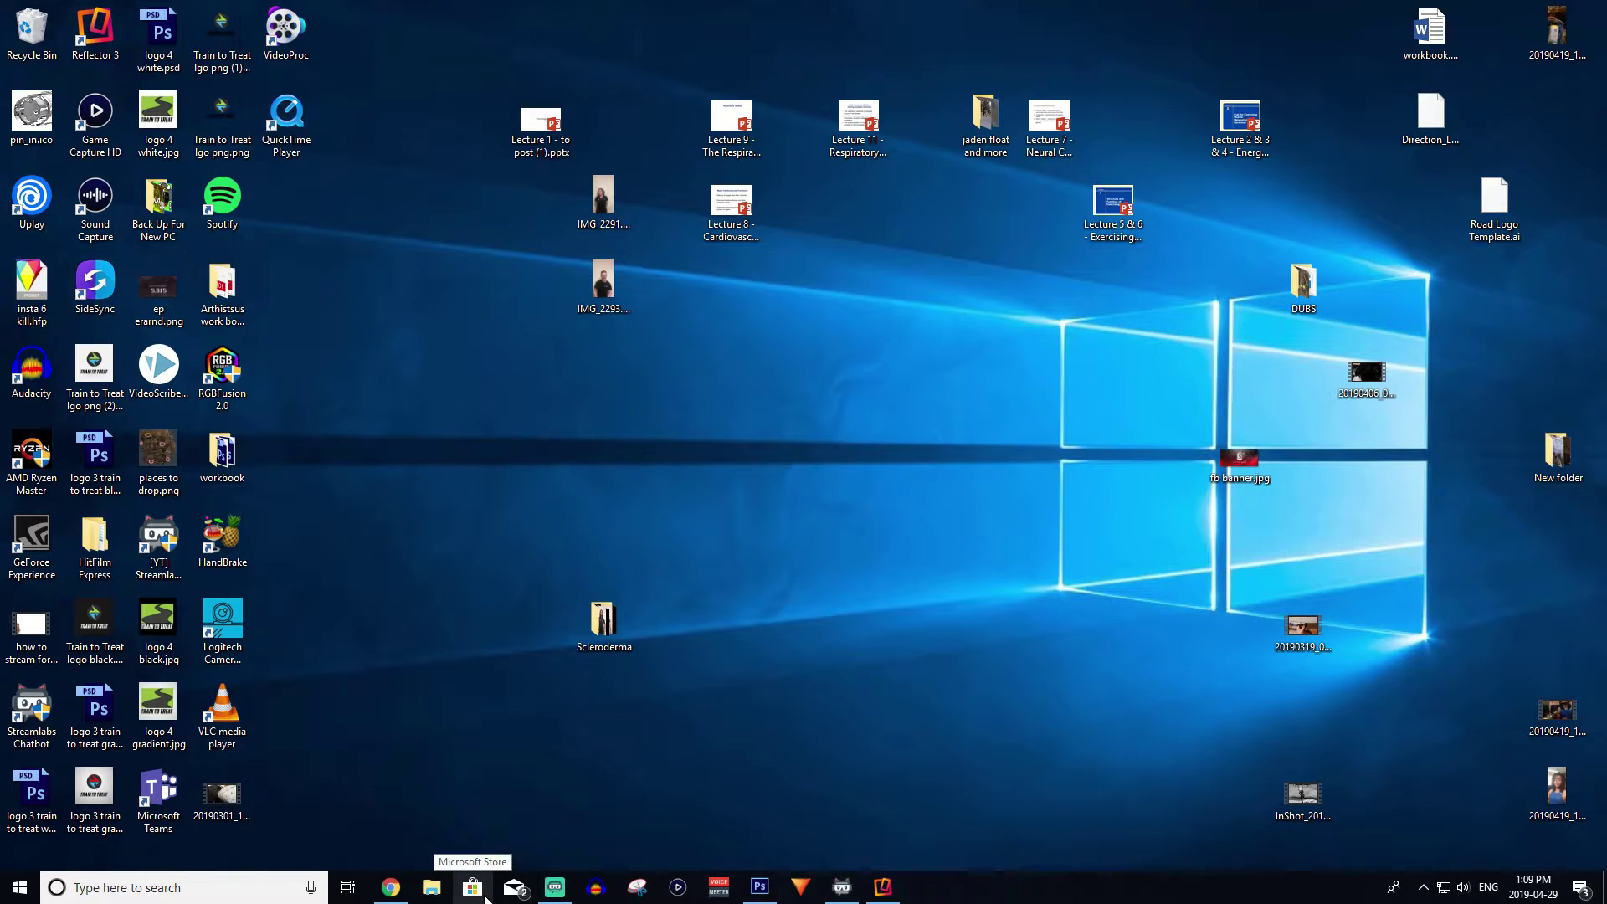
{"action": "left_click", "coordinate": [18, 887]}
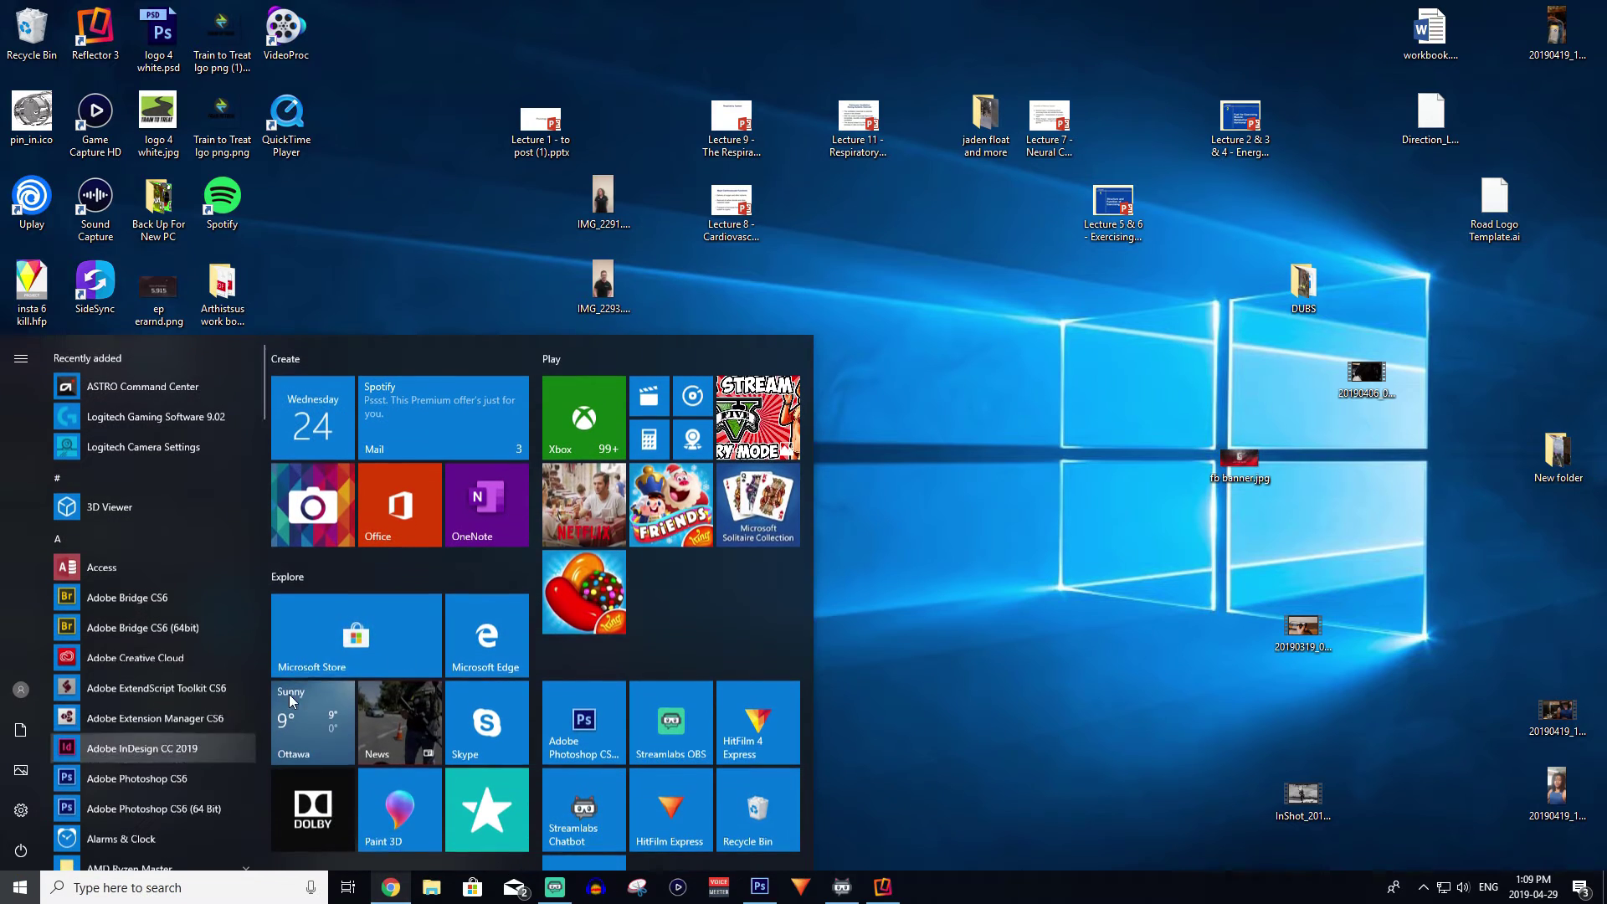
{"action": "left_click", "coordinate": [582, 425]}
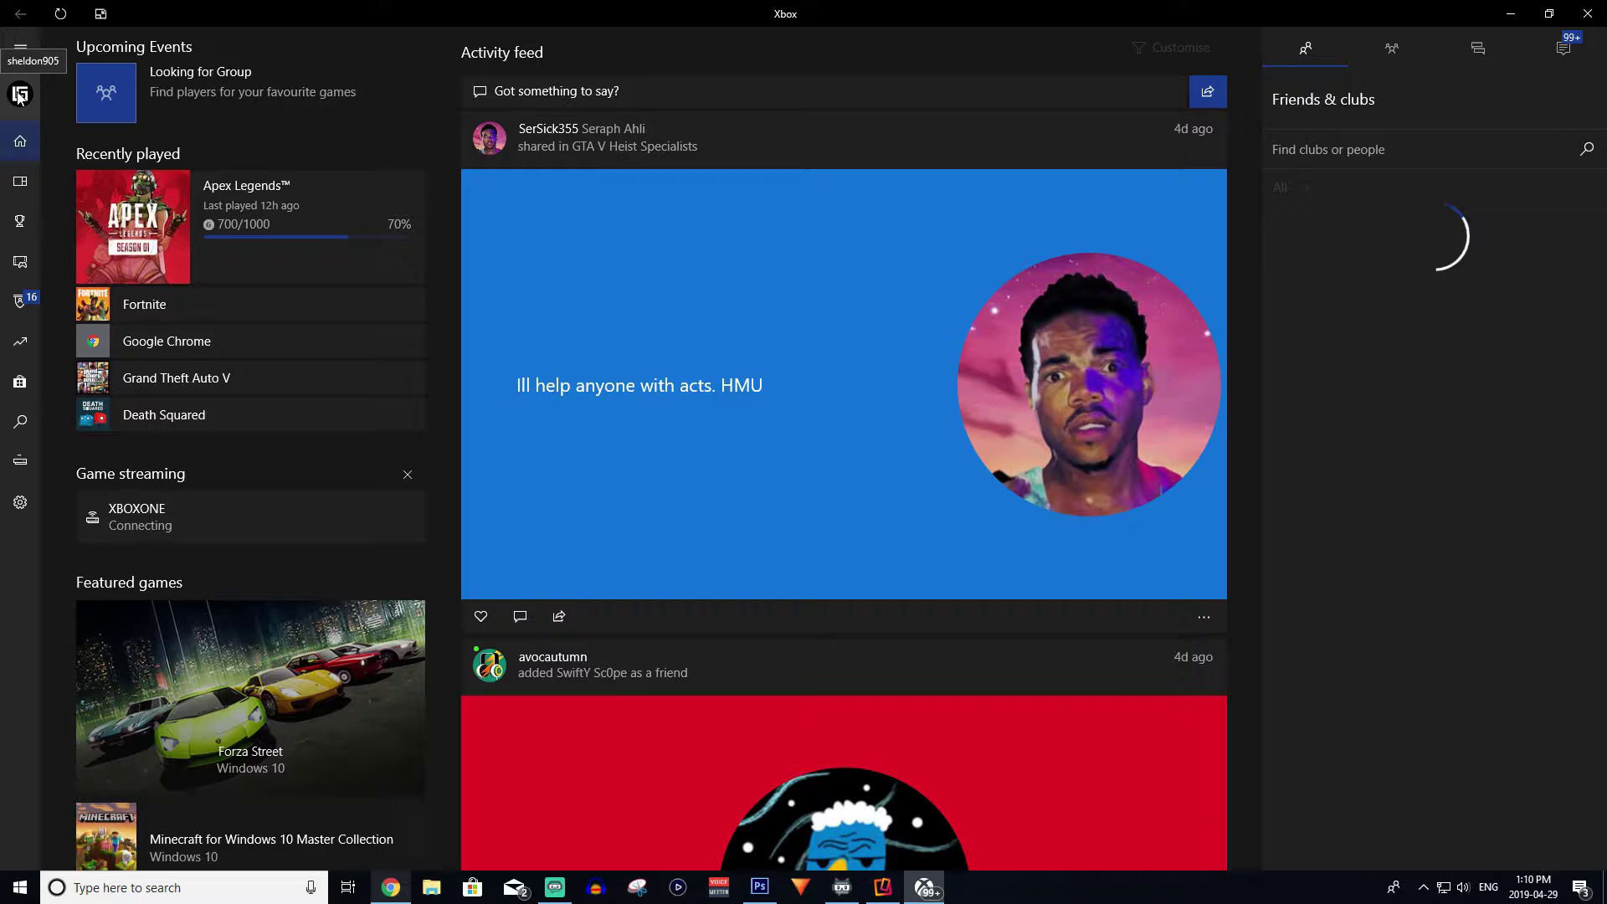
Open the signed-in Xbox profile for customising and bring up the gamerpic selection.
{"action": "left_click", "coordinate": [20, 94]}
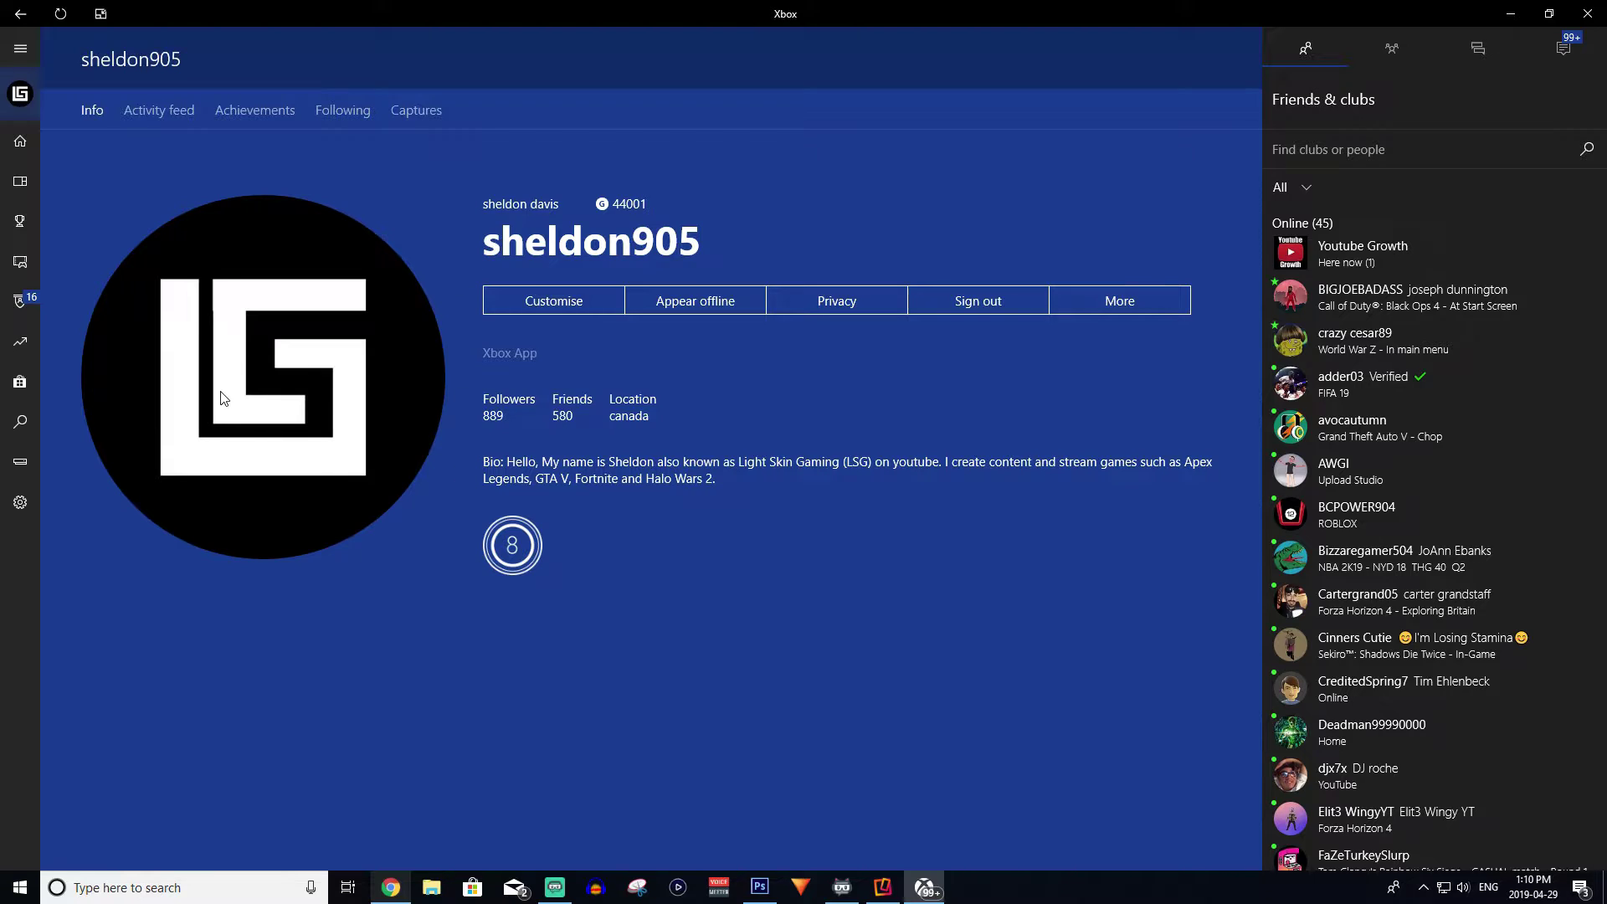
{"action": "left_click", "coordinate": [560, 306]}
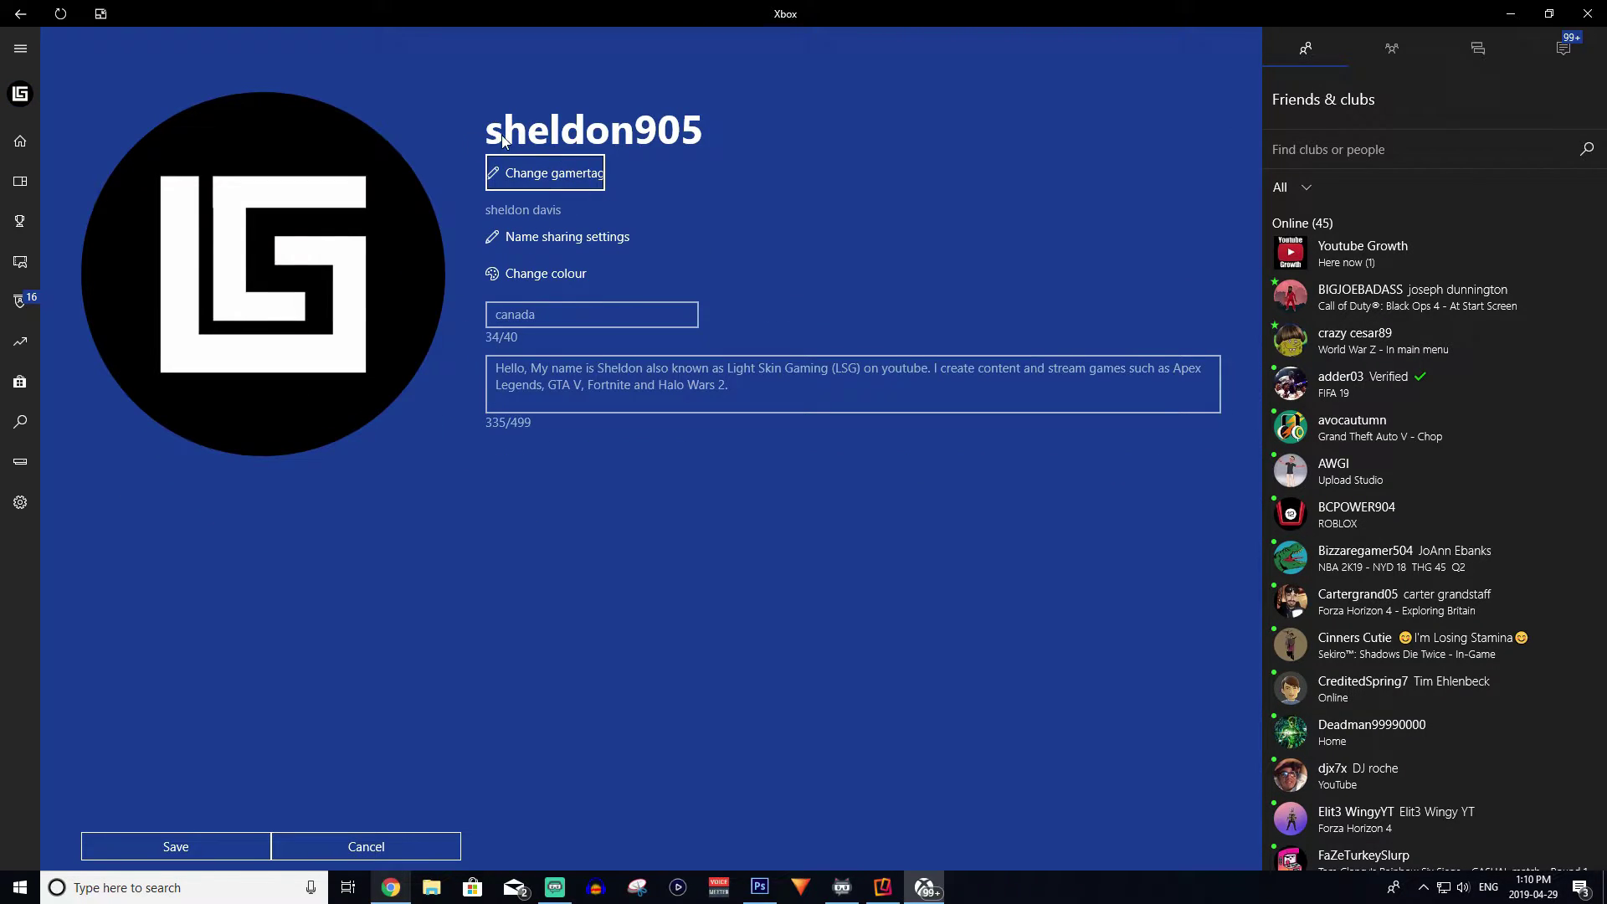
{"action": "mouse_move", "coordinate": [267, 301]}
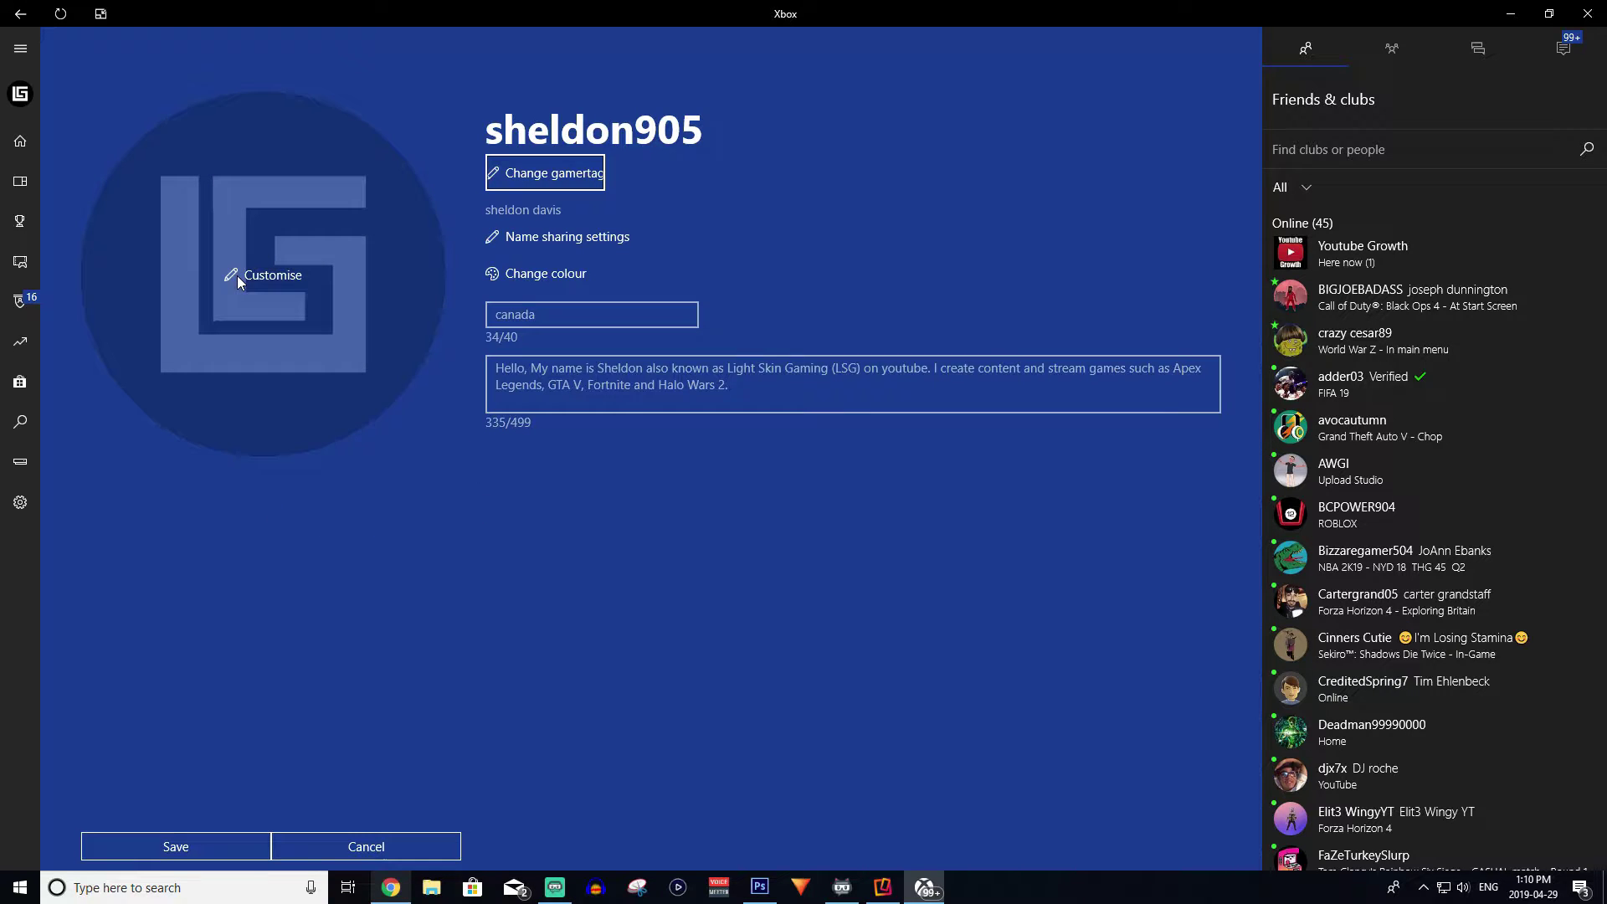
{"action": "left_click", "coordinate": [245, 281]}
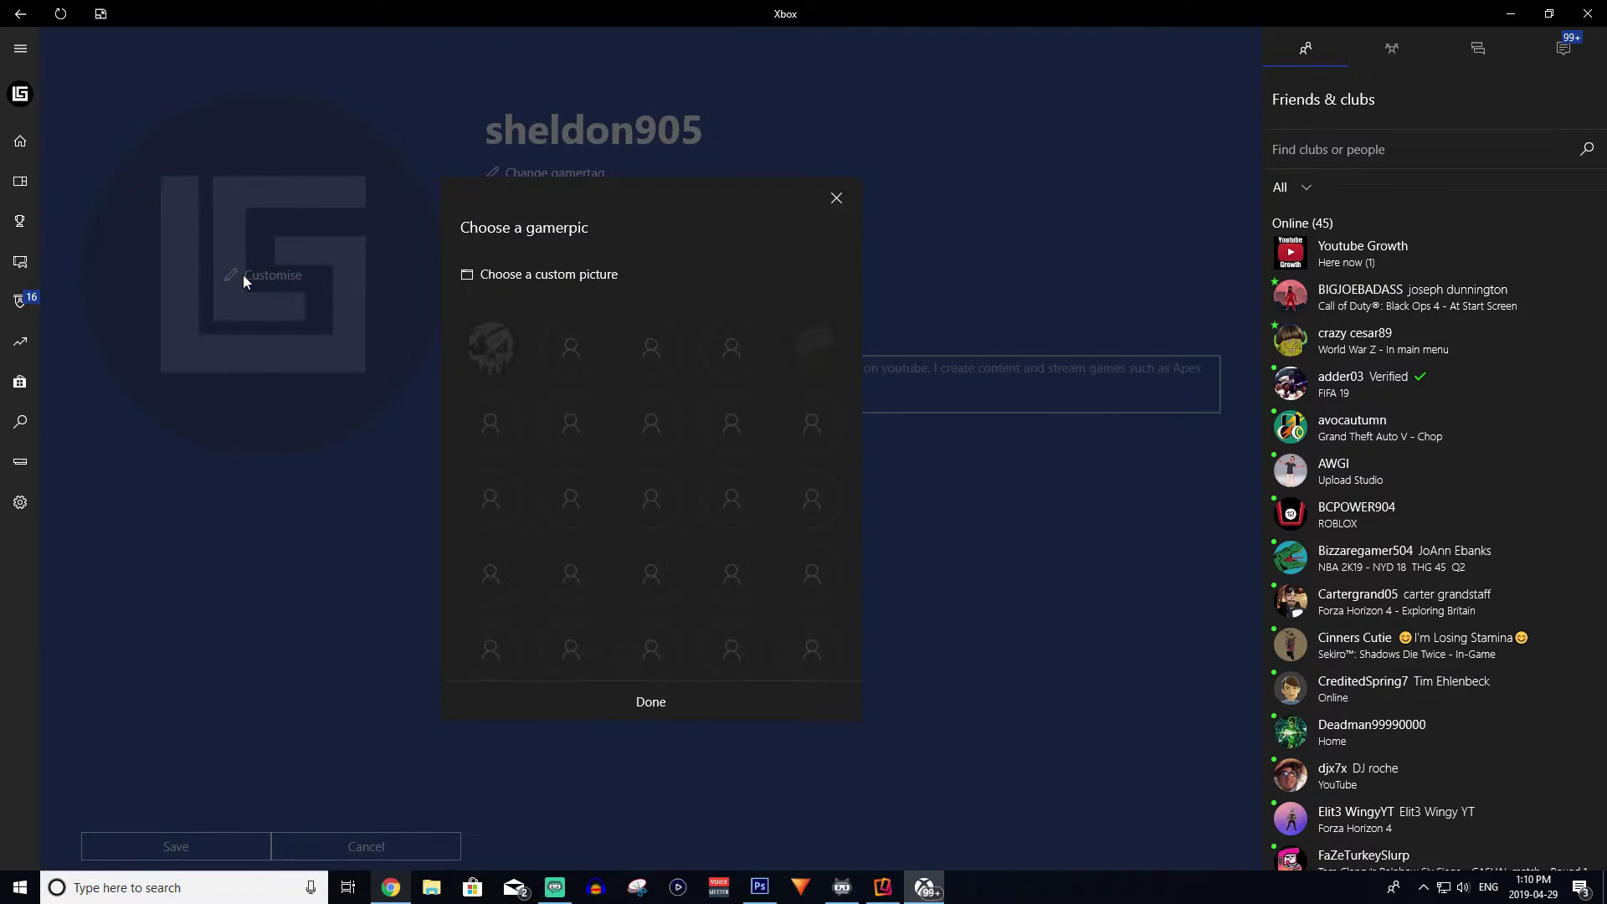
Browse the built-in gamerpics offered for the profile.
{"action": "scroll", "coordinate": [615, 555], "scroll_direction": "down", "scroll_amount": 5}
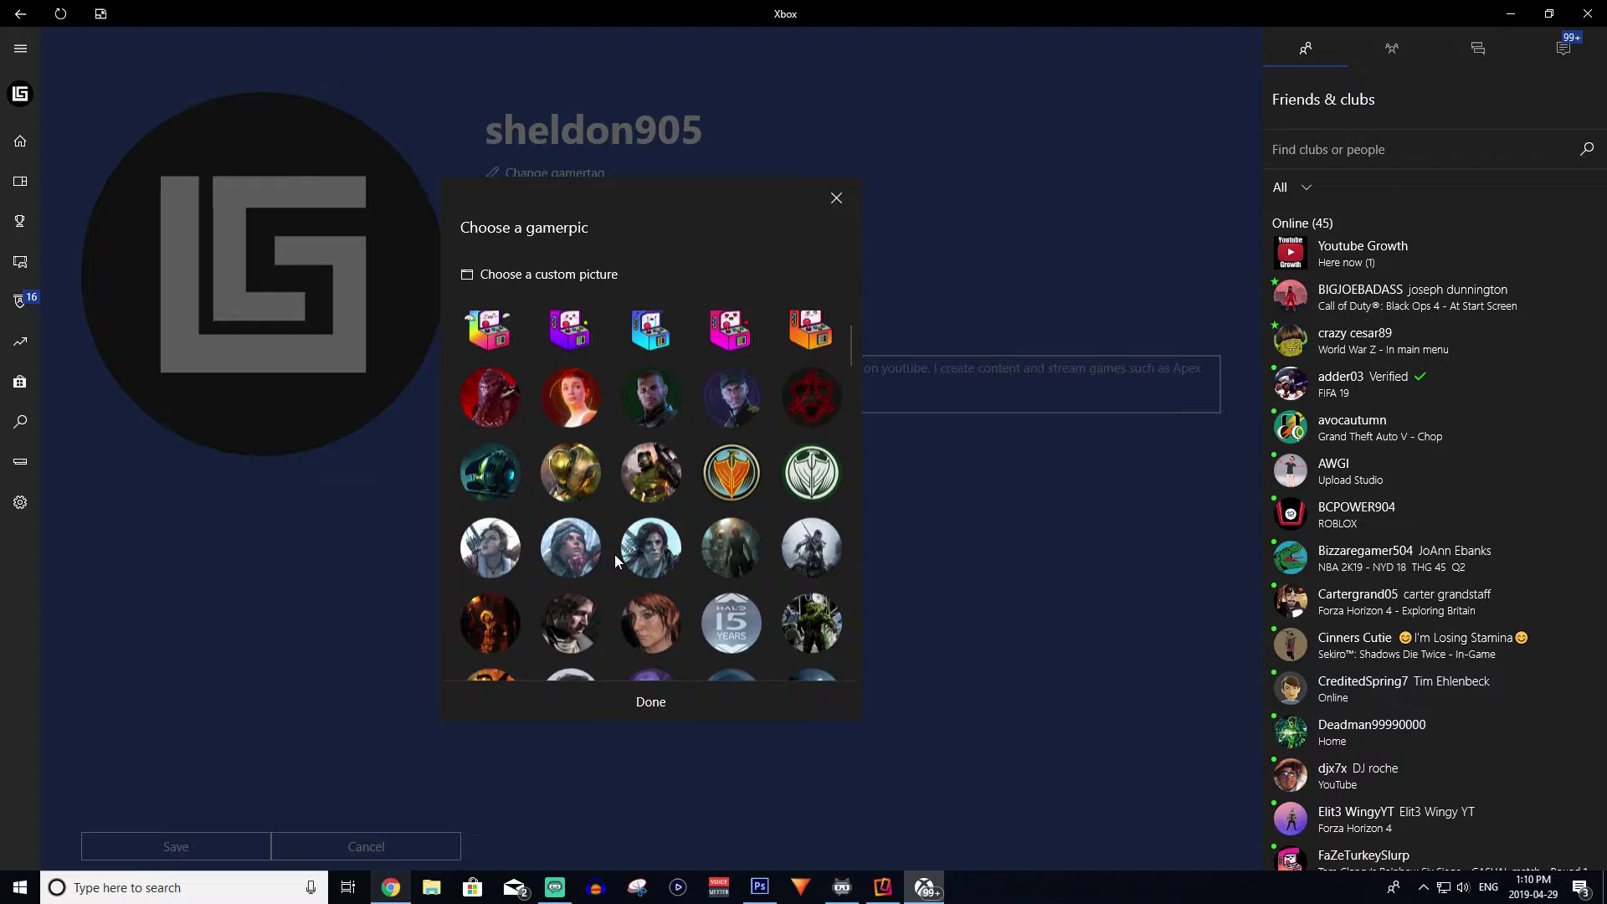
{"action": "scroll", "coordinate": [611, 553], "scroll_direction": "up", "scroll_amount": 5}
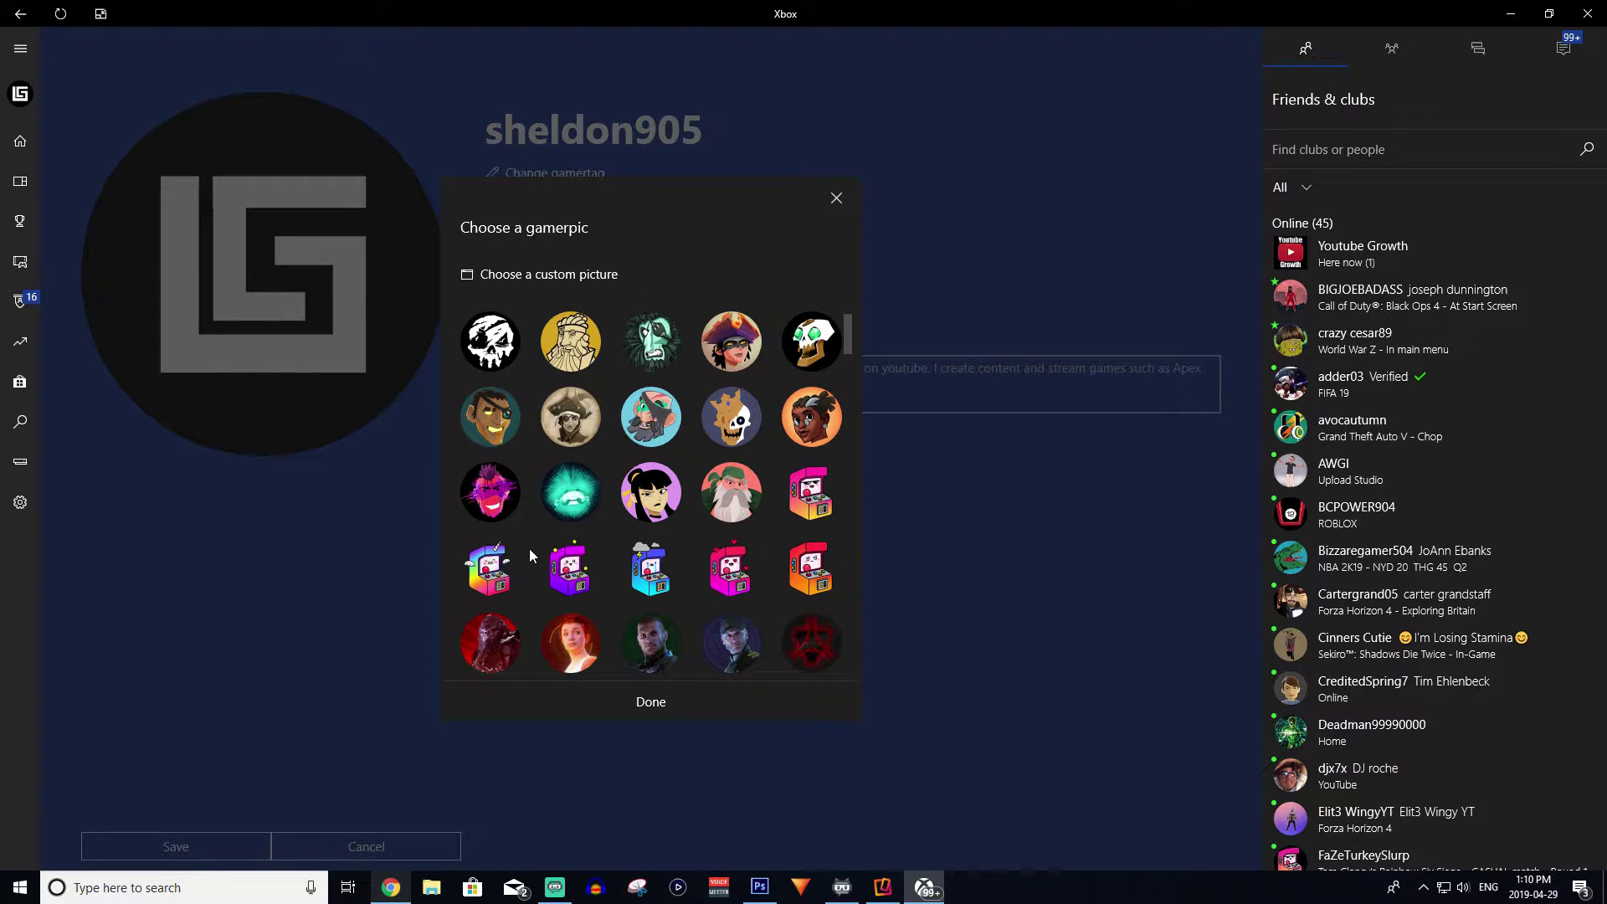
{"action": "scroll", "coordinate": [743, 443], "scroll_direction": "down", "scroll_amount": 2}
{"action": "scroll", "coordinate": [737, 468], "scroll_direction": "down", "scroll_amount": 2}
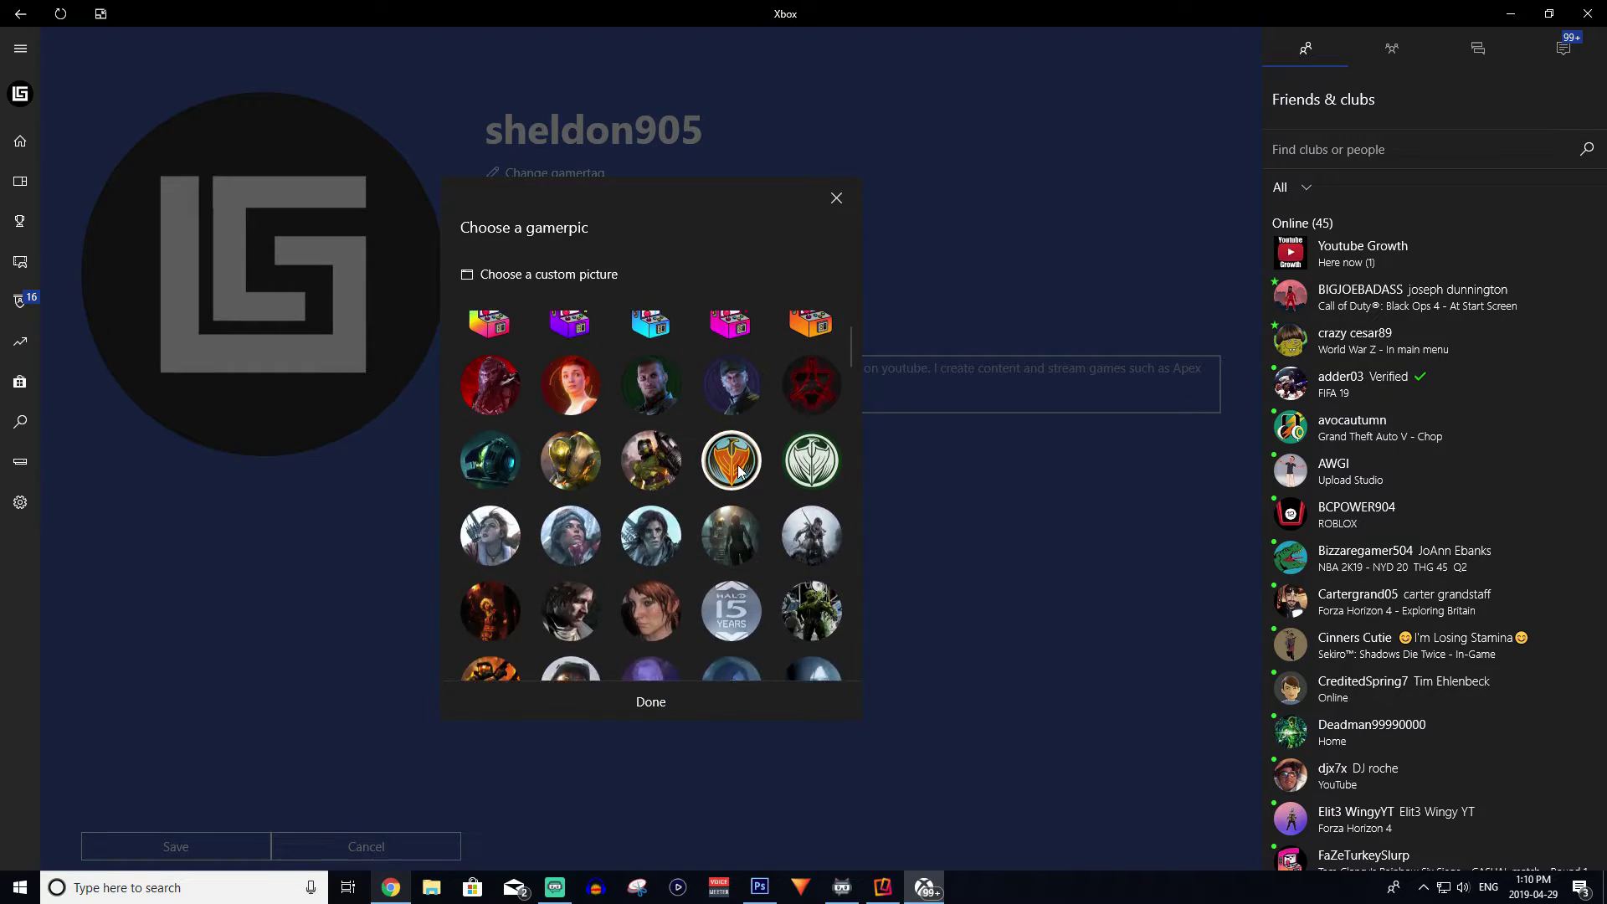
{"action": "scroll", "coordinate": [724, 519], "scroll_direction": "up", "scroll_amount": 2}
{"action": "scroll", "coordinate": [708, 578], "scroll_direction": "down", "scroll_amount": 1}
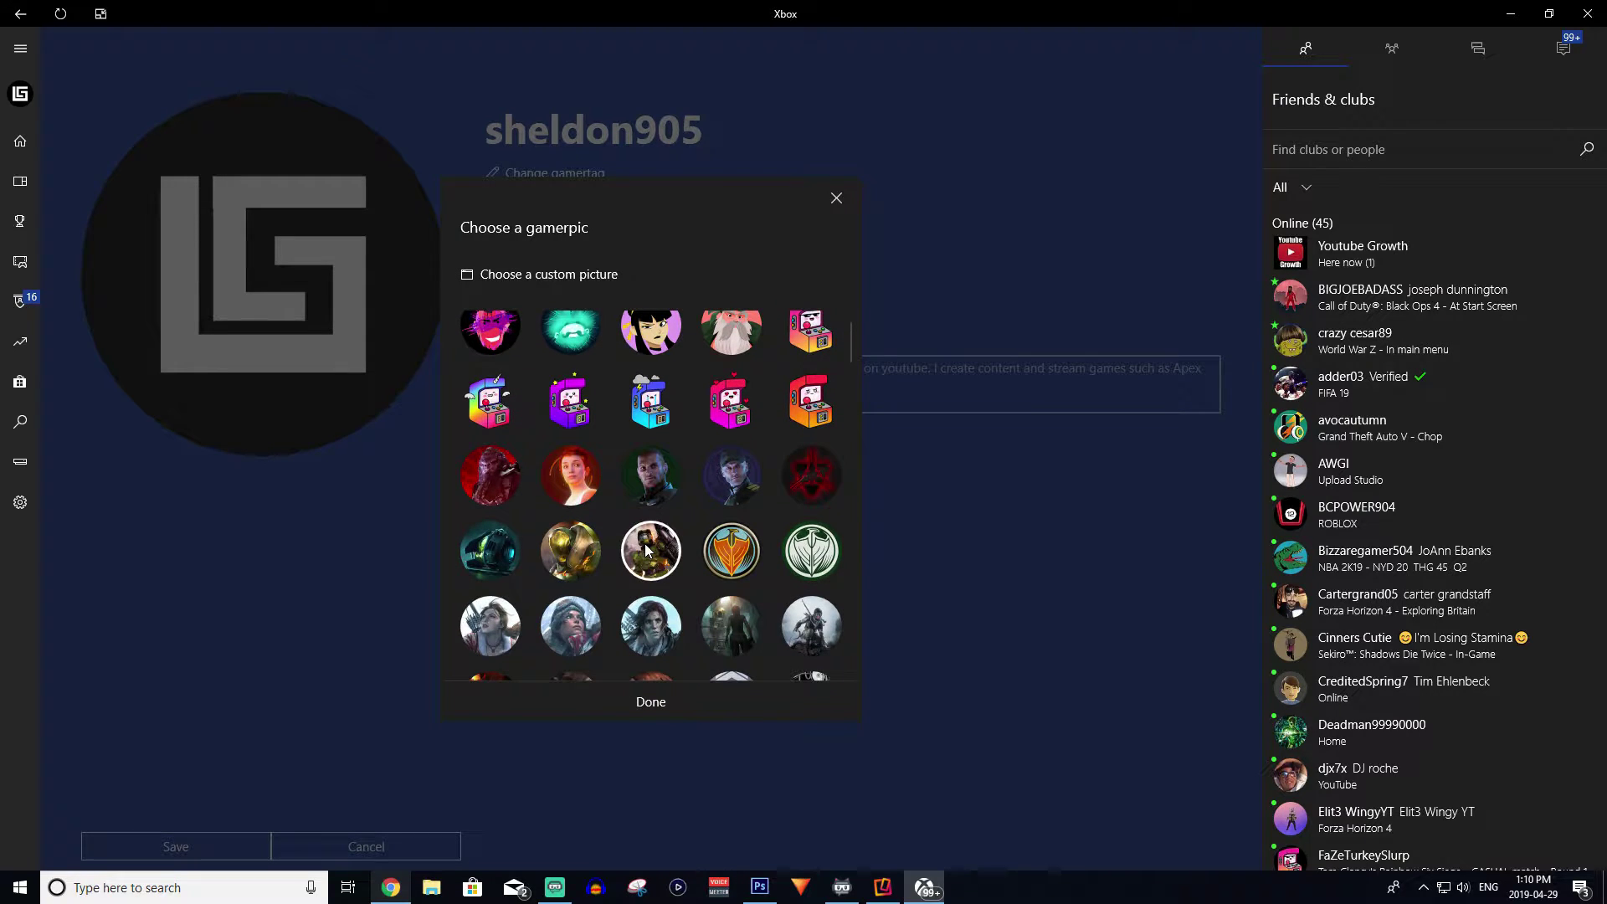
Load "how to record xbox videos.jpg" from the Pictures folder as a custom gamerpic.
{"action": "left_click", "coordinate": [513, 276]}
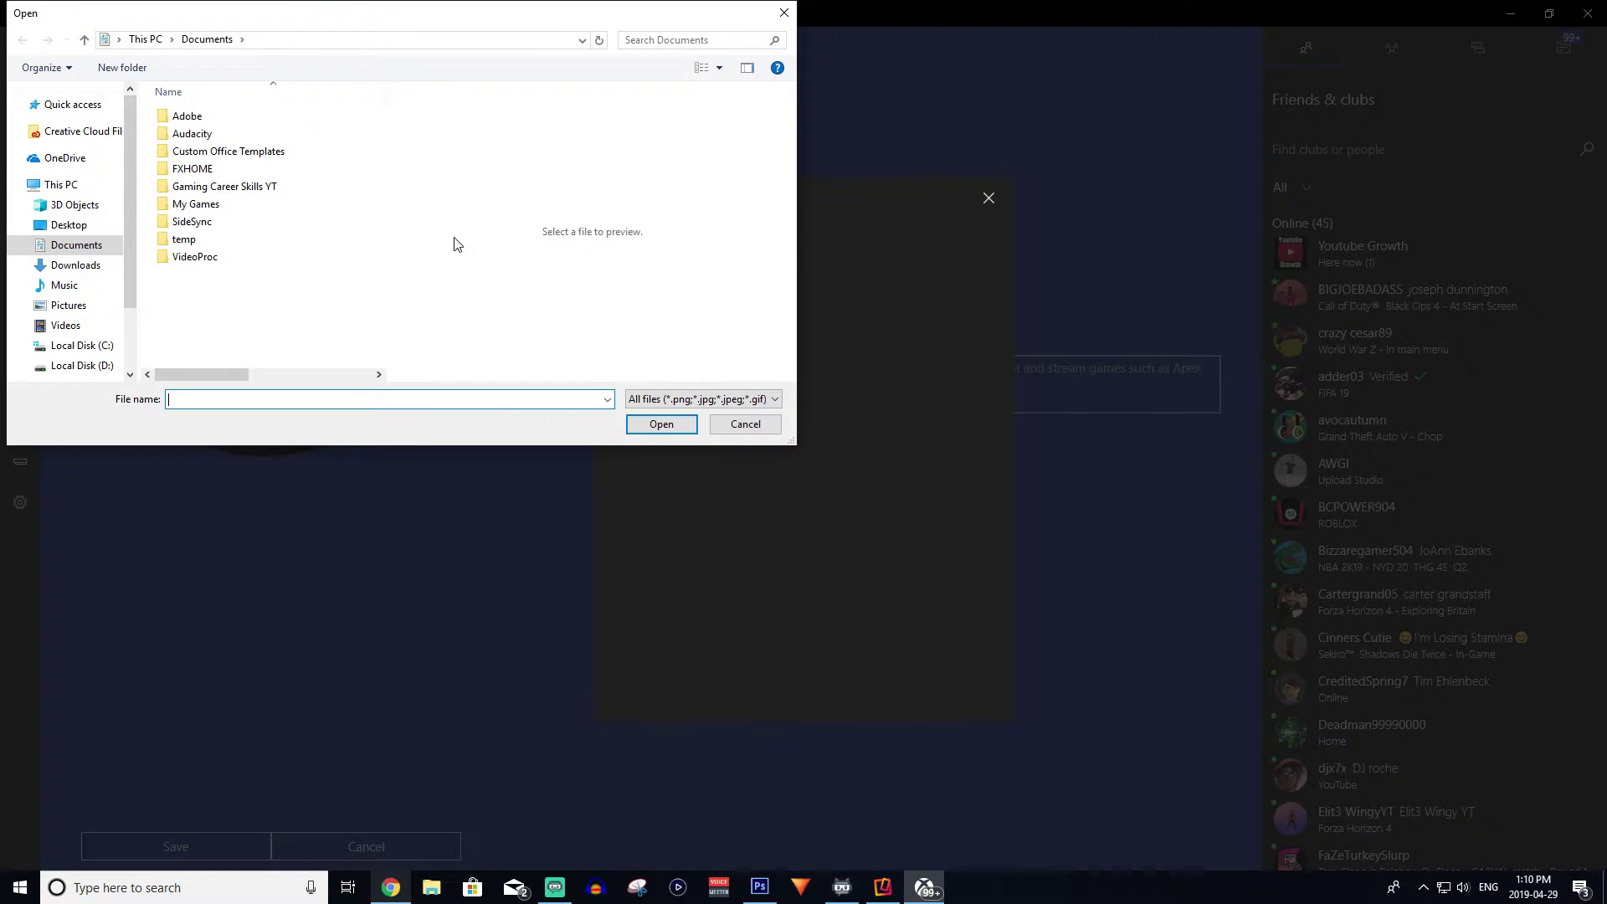
{"action": "left_click", "coordinate": [69, 305]}
{"action": "scroll", "coordinate": [350, 265], "scroll_direction": "down", "scroll_amount": 3}
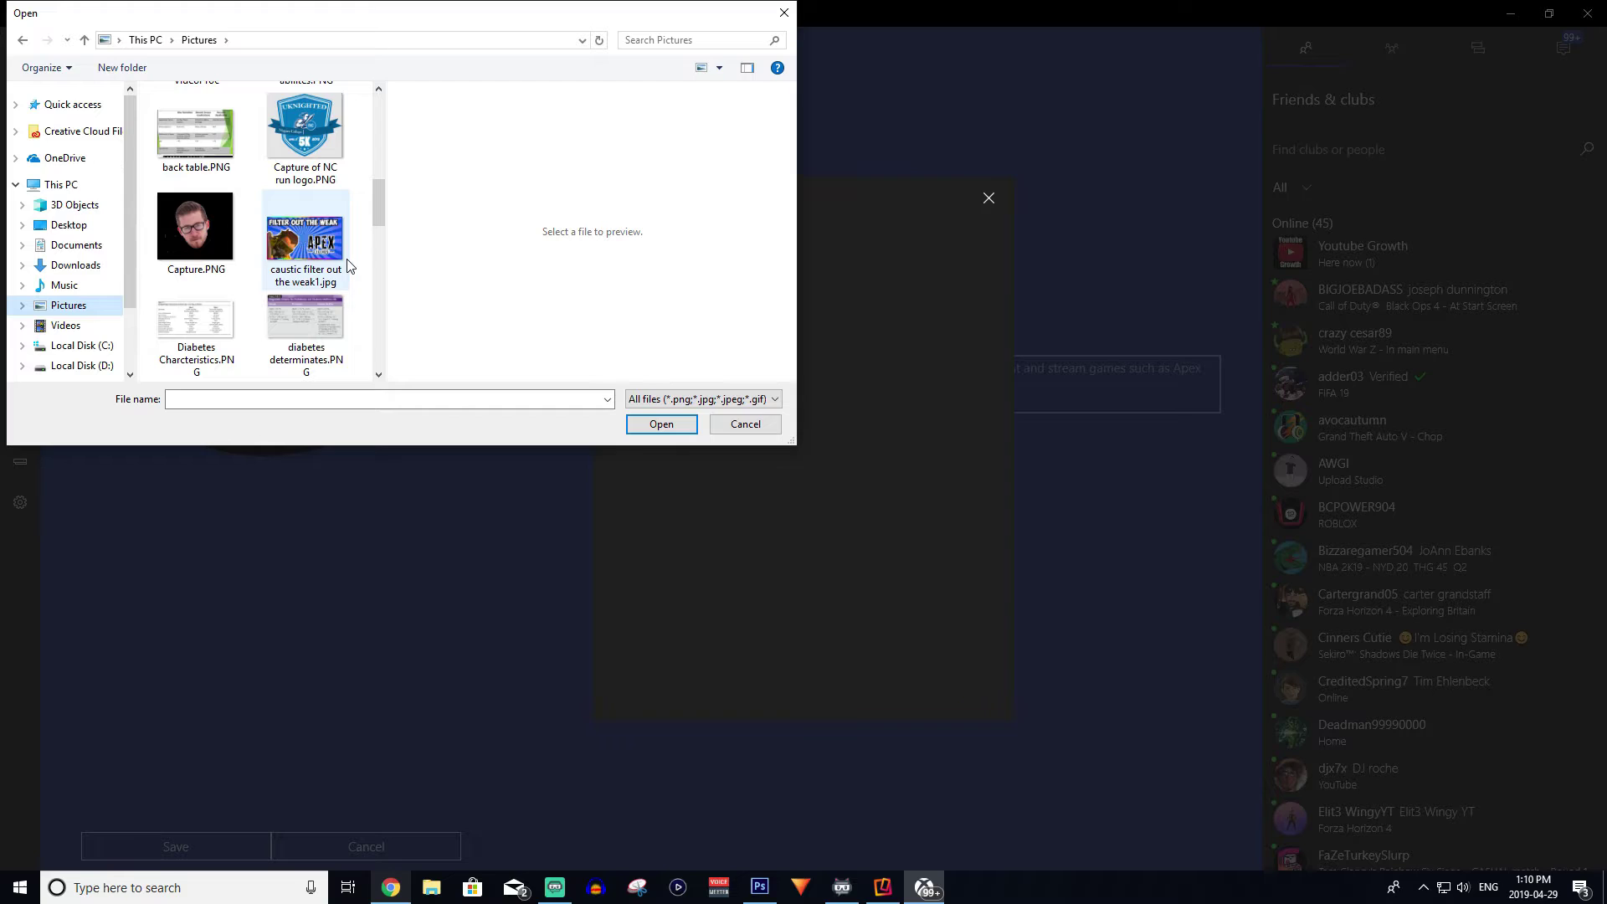
{"action": "left_click", "coordinate": [195, 226]}
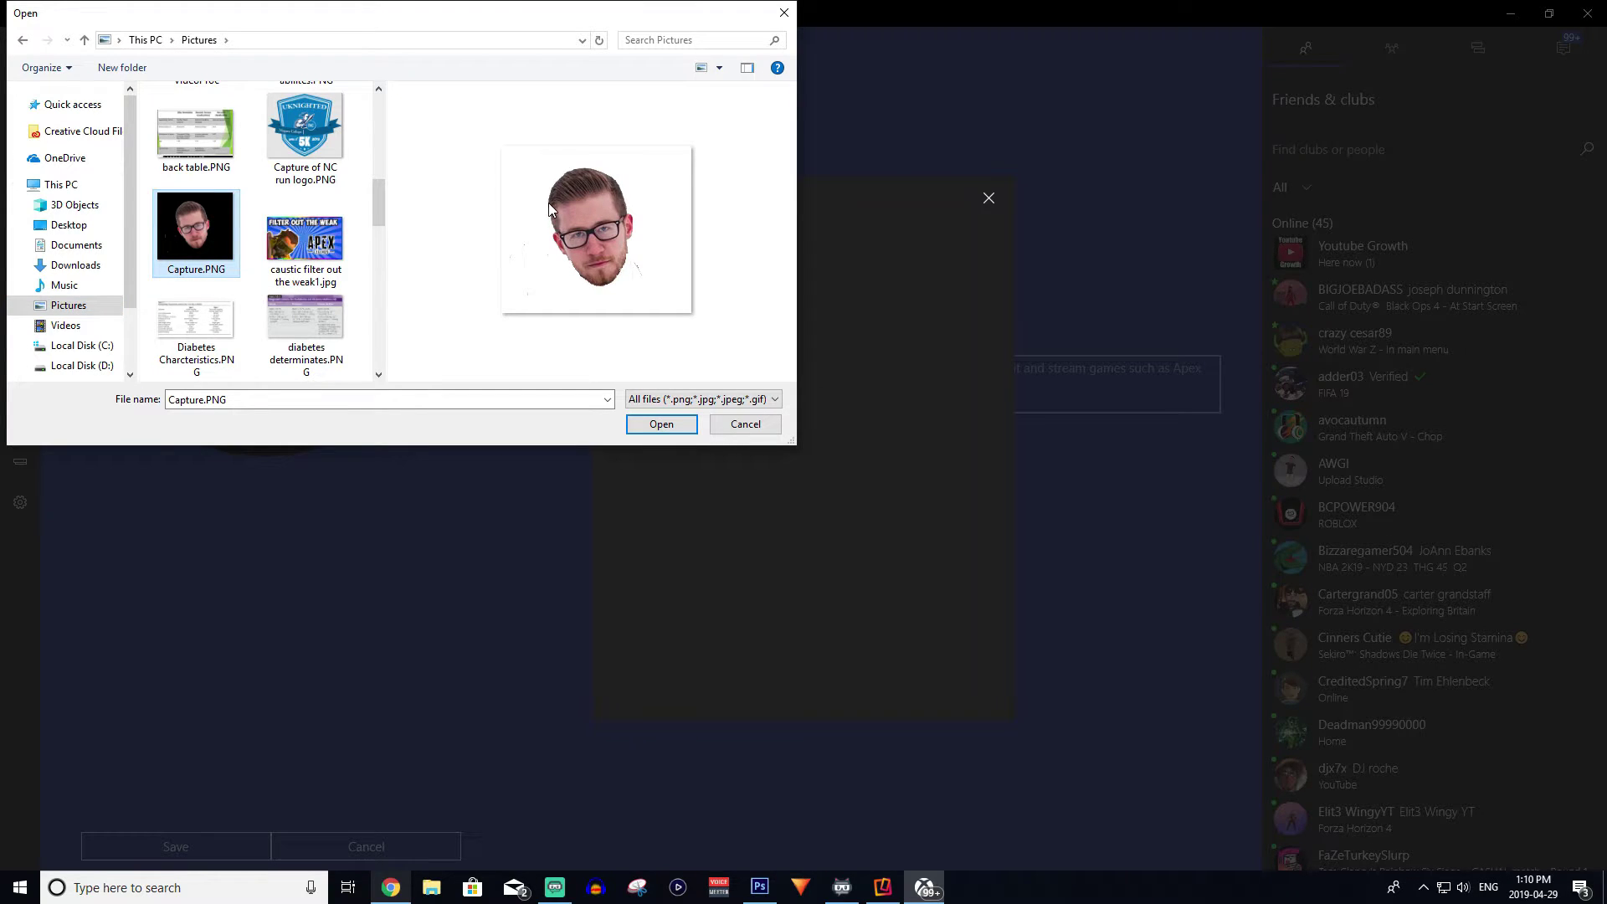
{"action": "scroll", "coordinate": [333, 294], "scroll_direction": "down", "scroll_amount": 3}
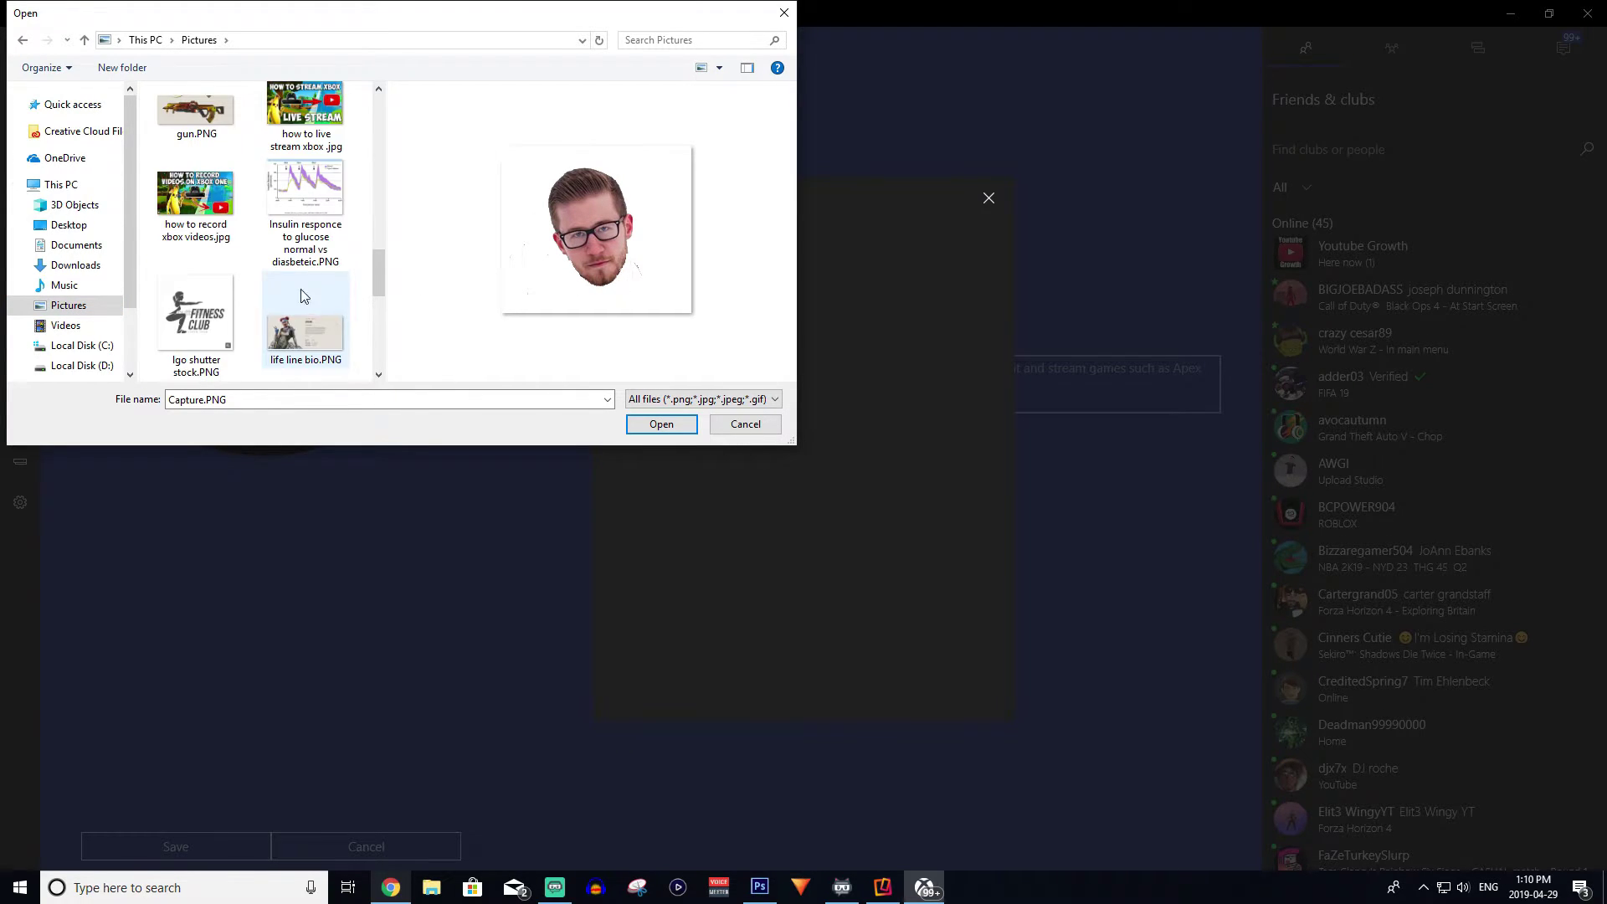
{"action": "left_click", "coordinate": [205, 210]}
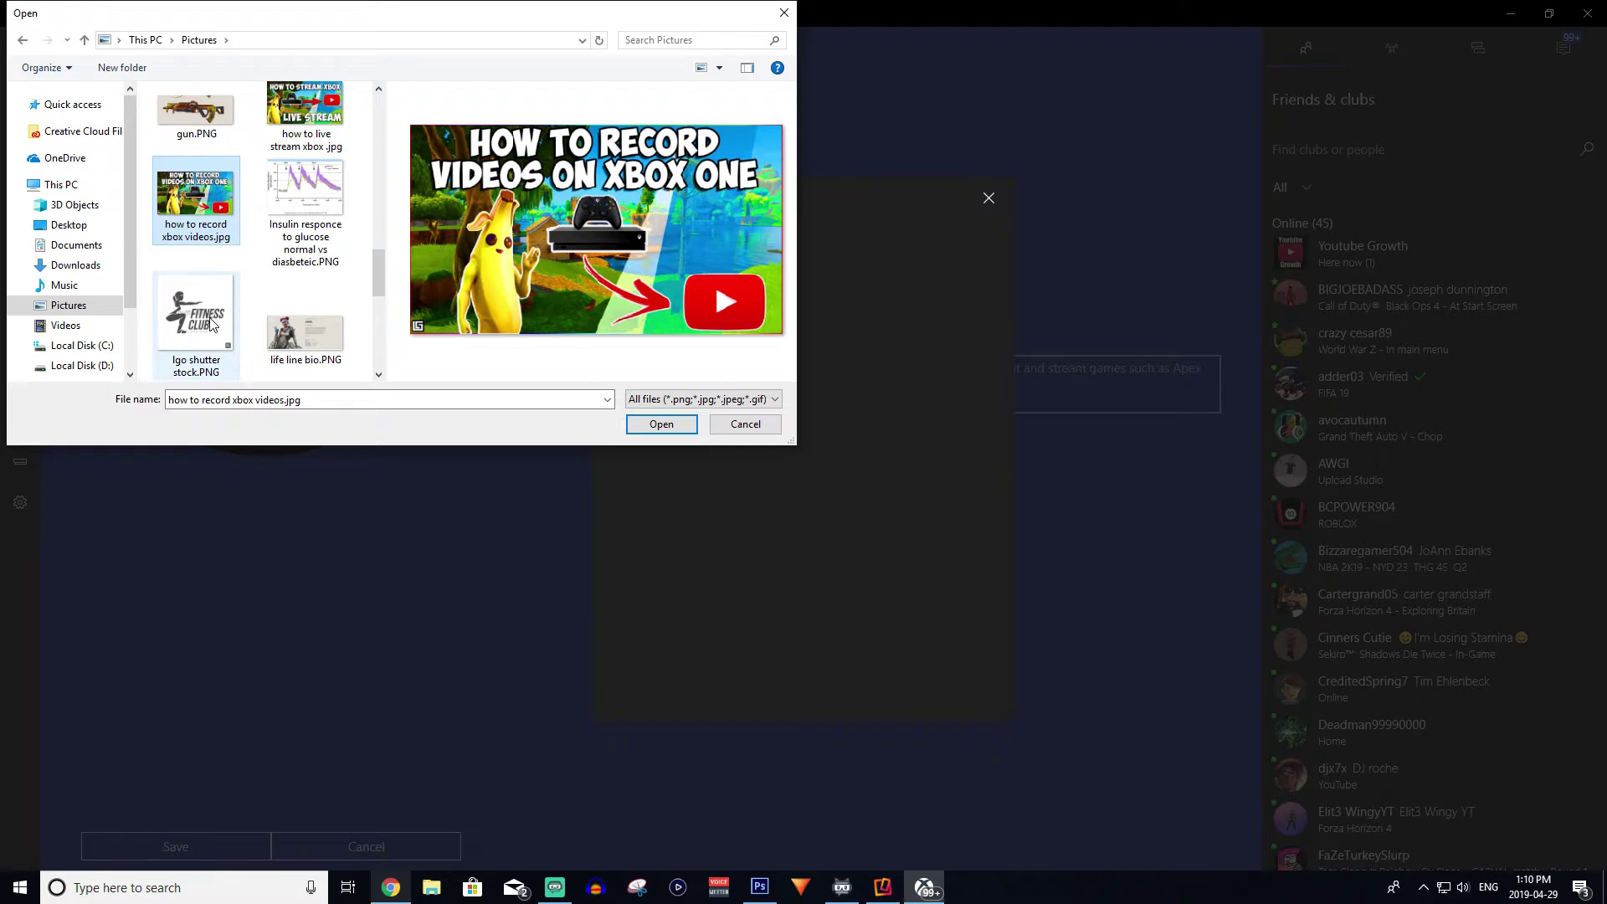
{"action": "left_click", "coordinate": [670, 425]}
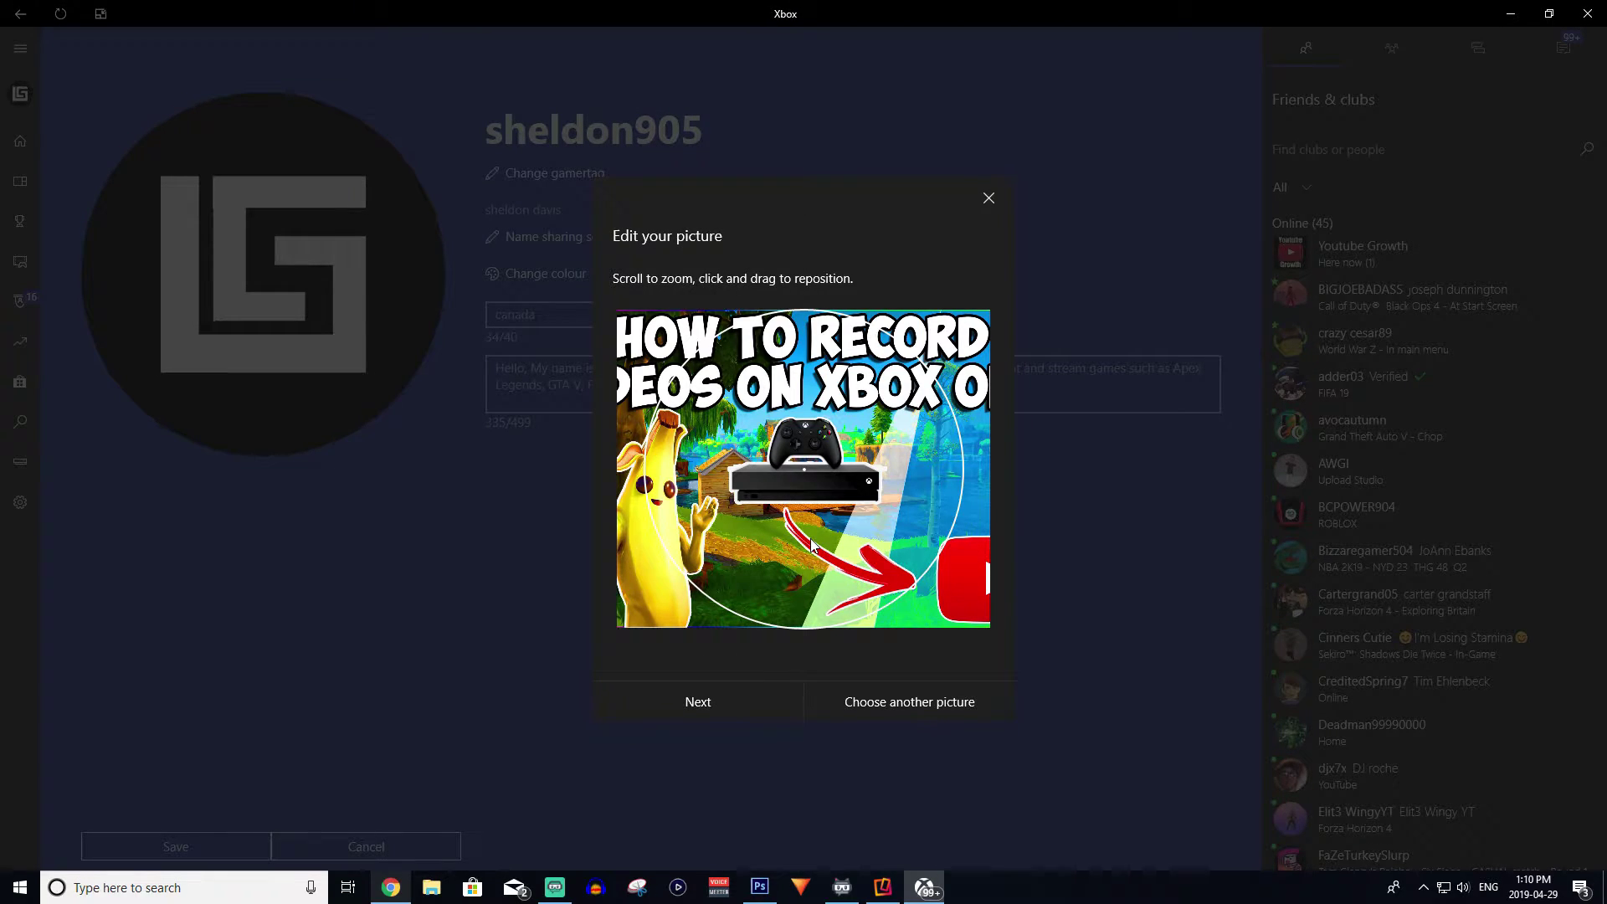
Reposition the picture in the circular crop so that the banana character is framed.
{"action": "left_click_drag", "start_coordinate": [862, 548], "coordinate": [577, 527]}
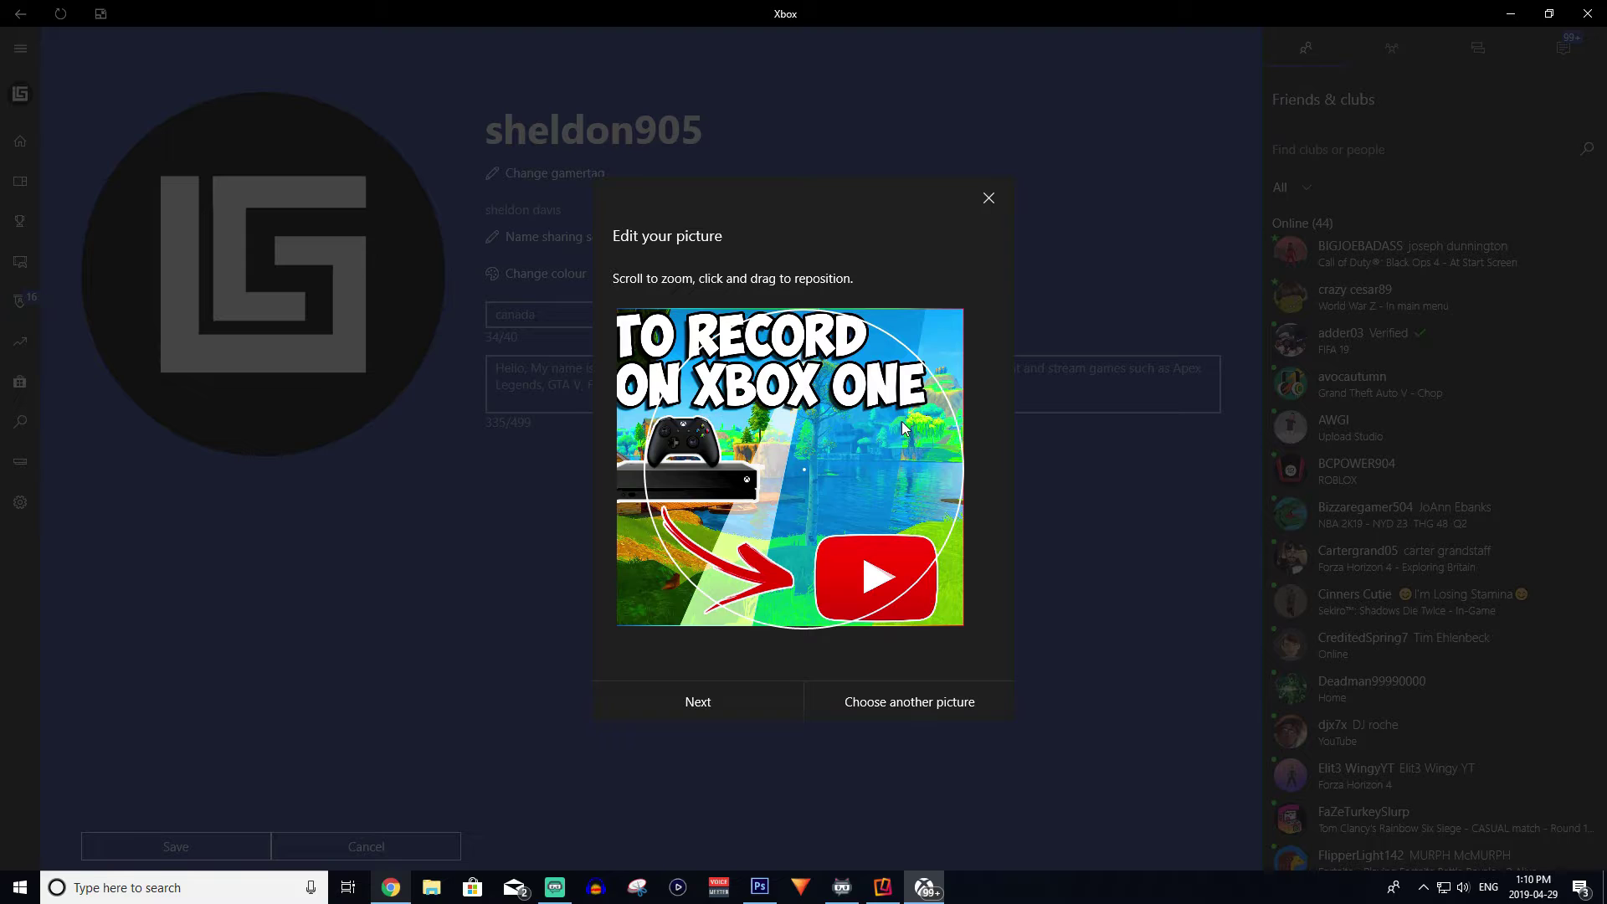
{"action": "left_click_drag", "start_coordinate": [896, 487], "coordinate": [1091, 466]}
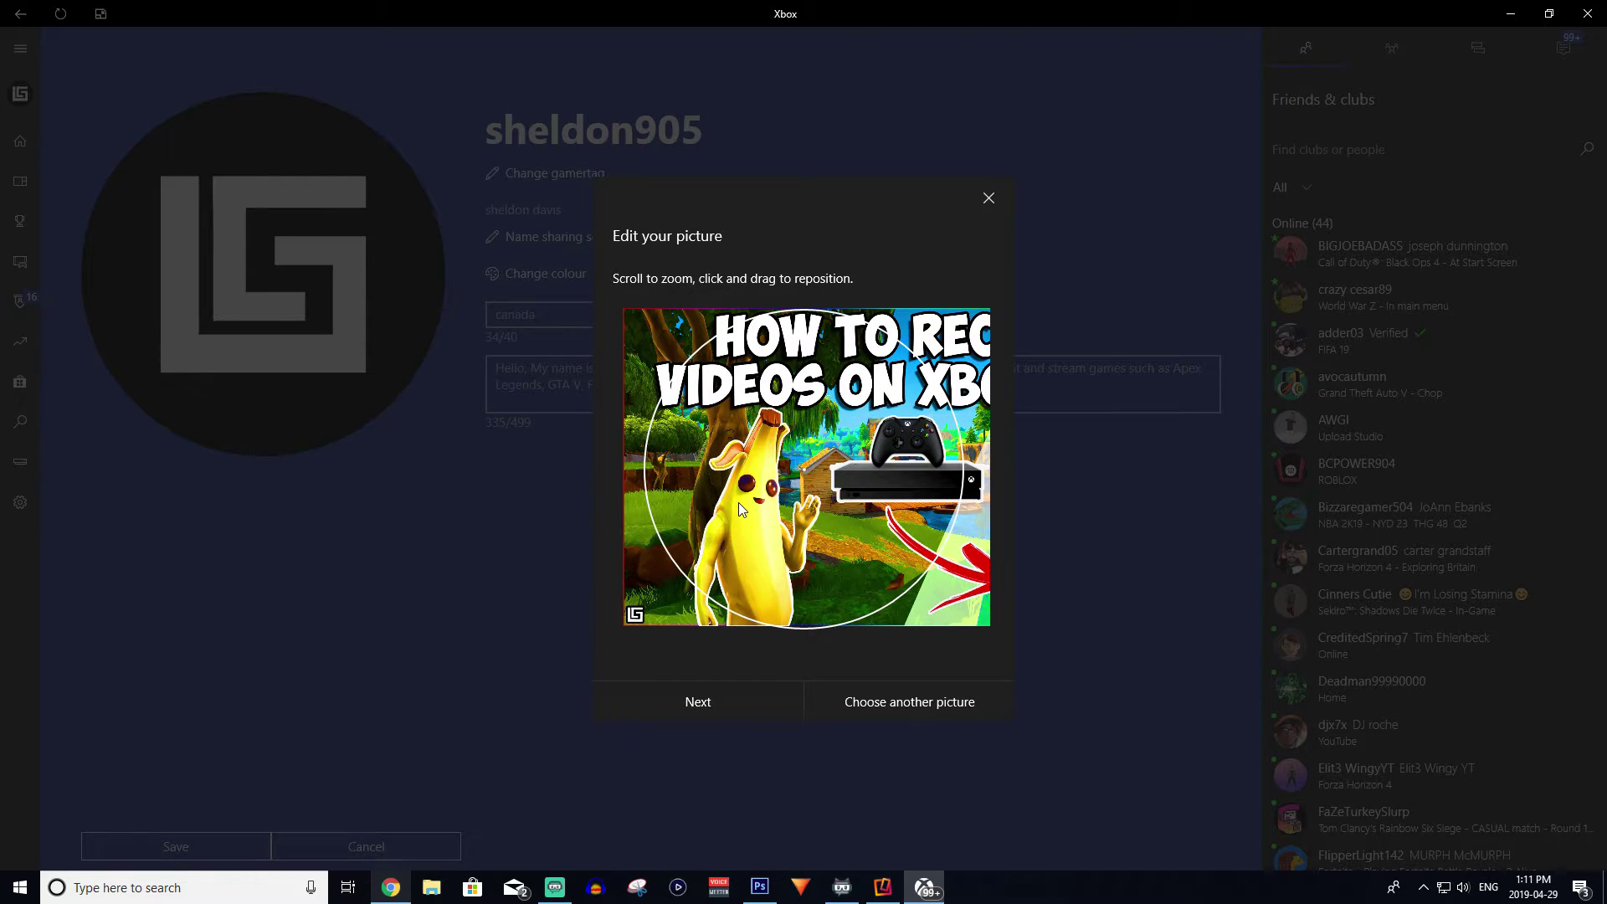
{"action": "left_click_drag", "start_coordinate": [739, 502], "coordinate": [596, 491]}
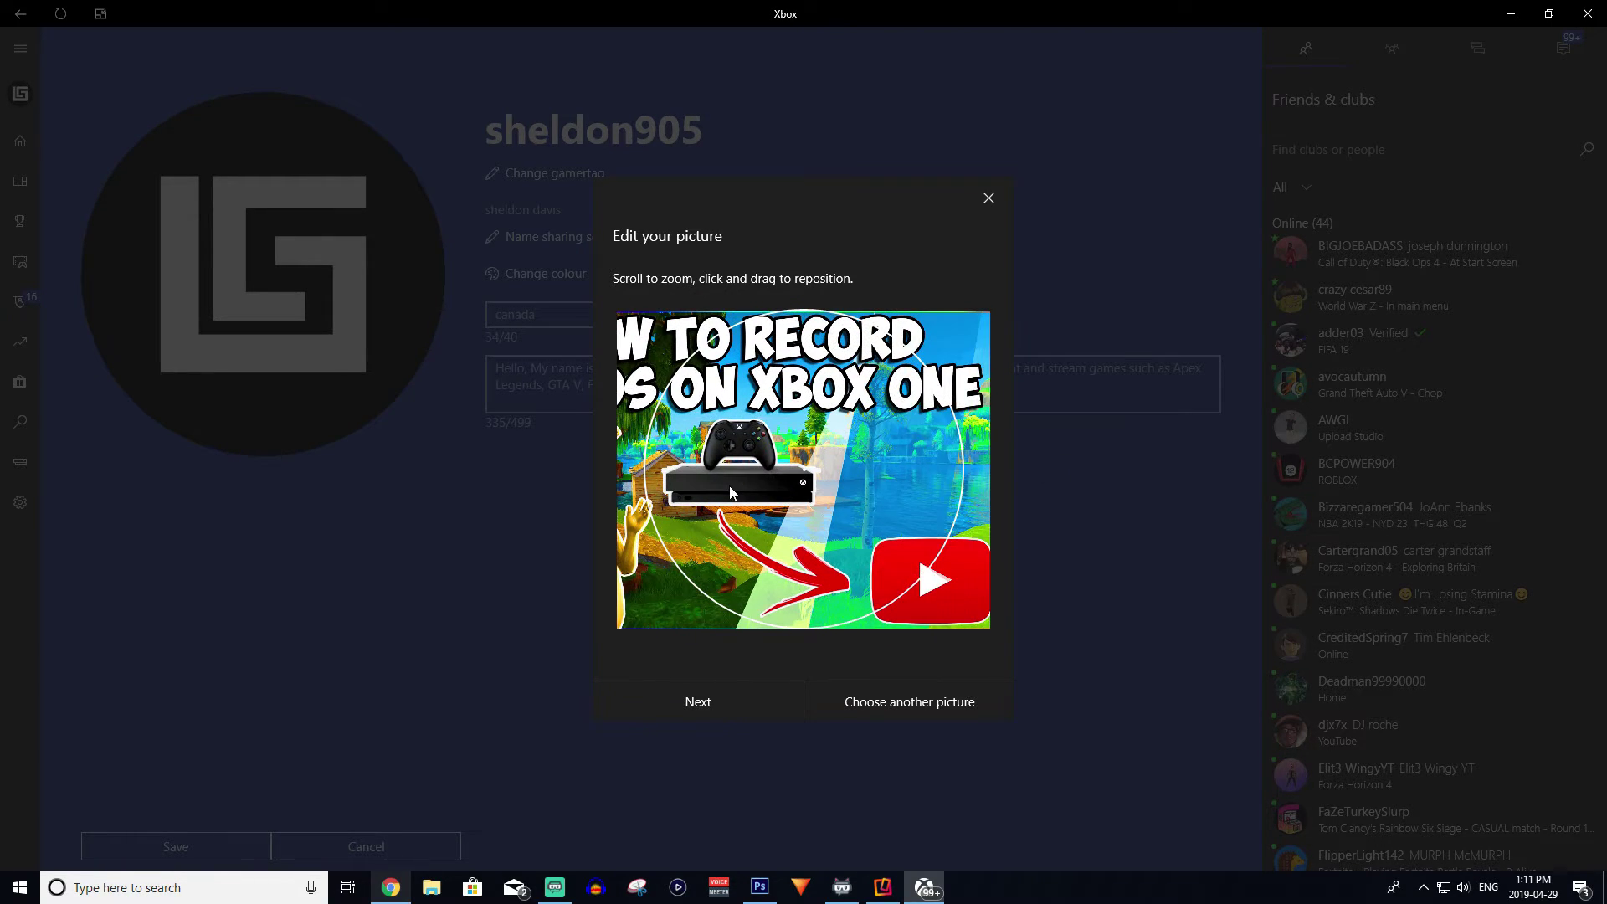
{"action": "left_click_drag", "start_coordinate": [729, 492], "coordinate": [950, 546]}
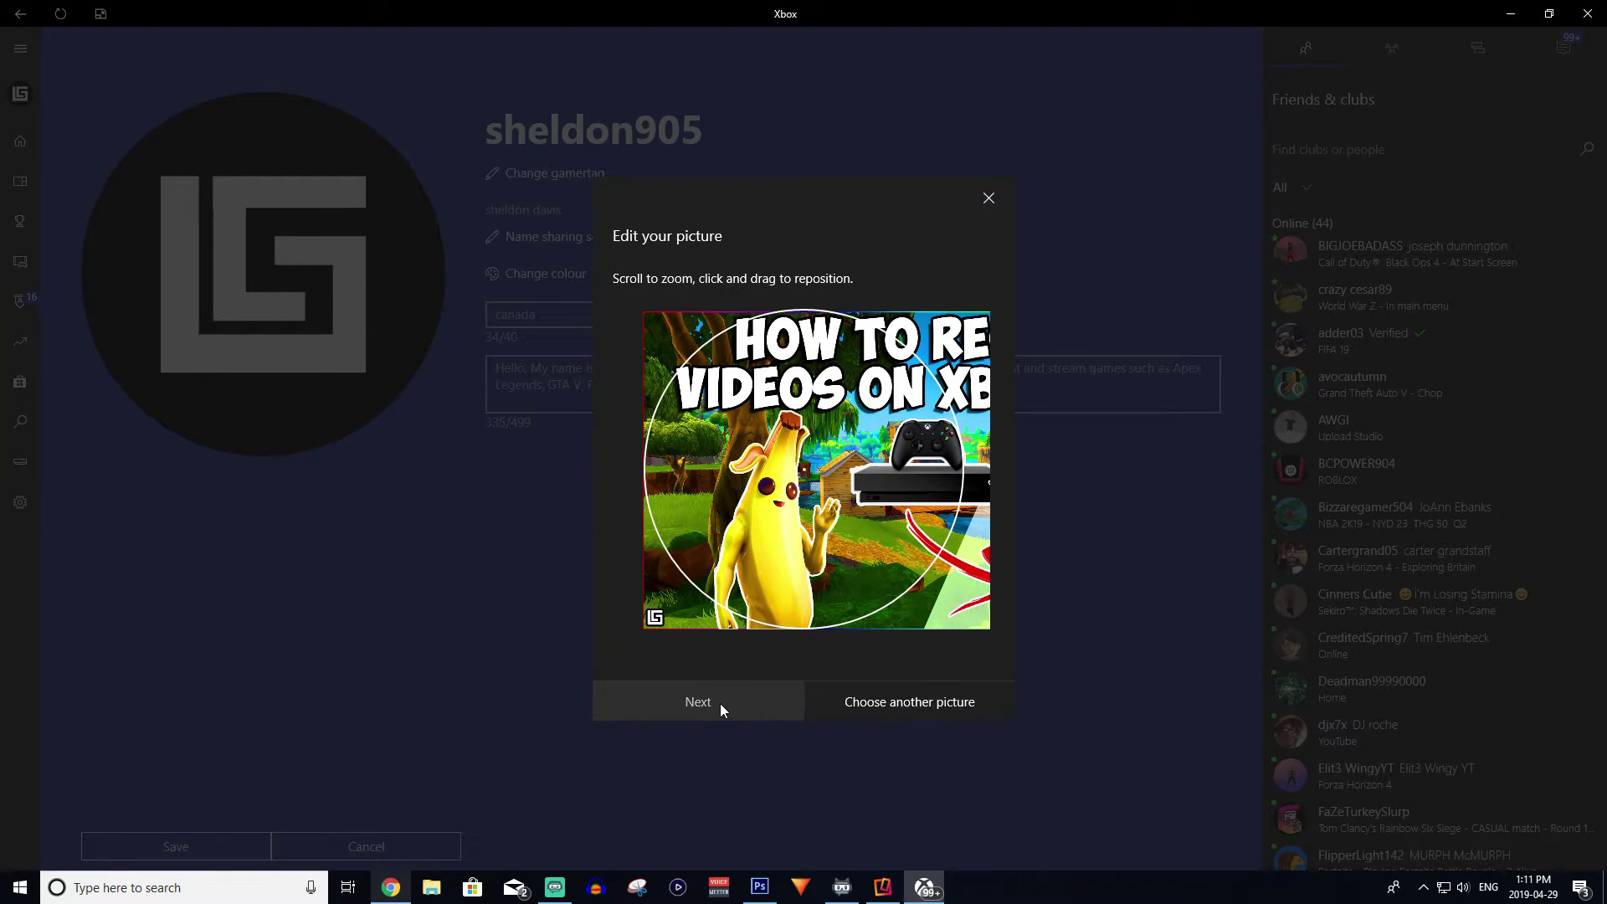
Try to replace the custom gamerpic with another image from the Pictures folder.
{"action": "left_click", "coordinate": [948, 700]}
{"action": "scroll", "coordinate": [268, 324], "scroll_direction": "down", "scroll_amount": 1}
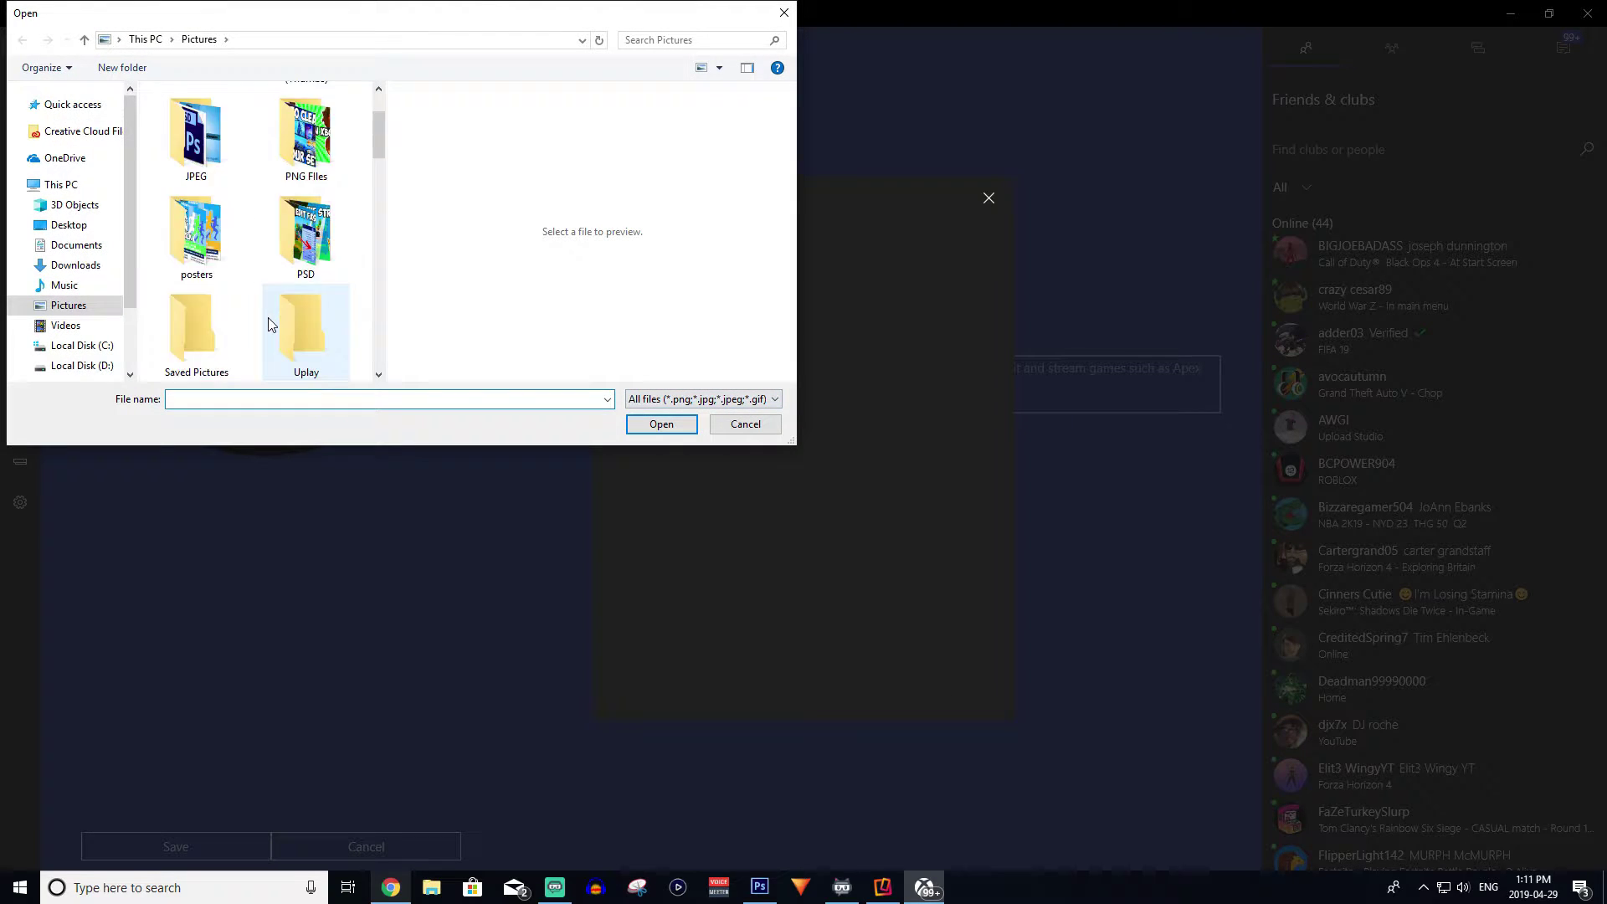
{"action": "scroll", "coordinate": [268, 324], "scroll_direction": "down", "scroll_amount": 2}
{"action": "double_click", "coordinate": [223, 237]}
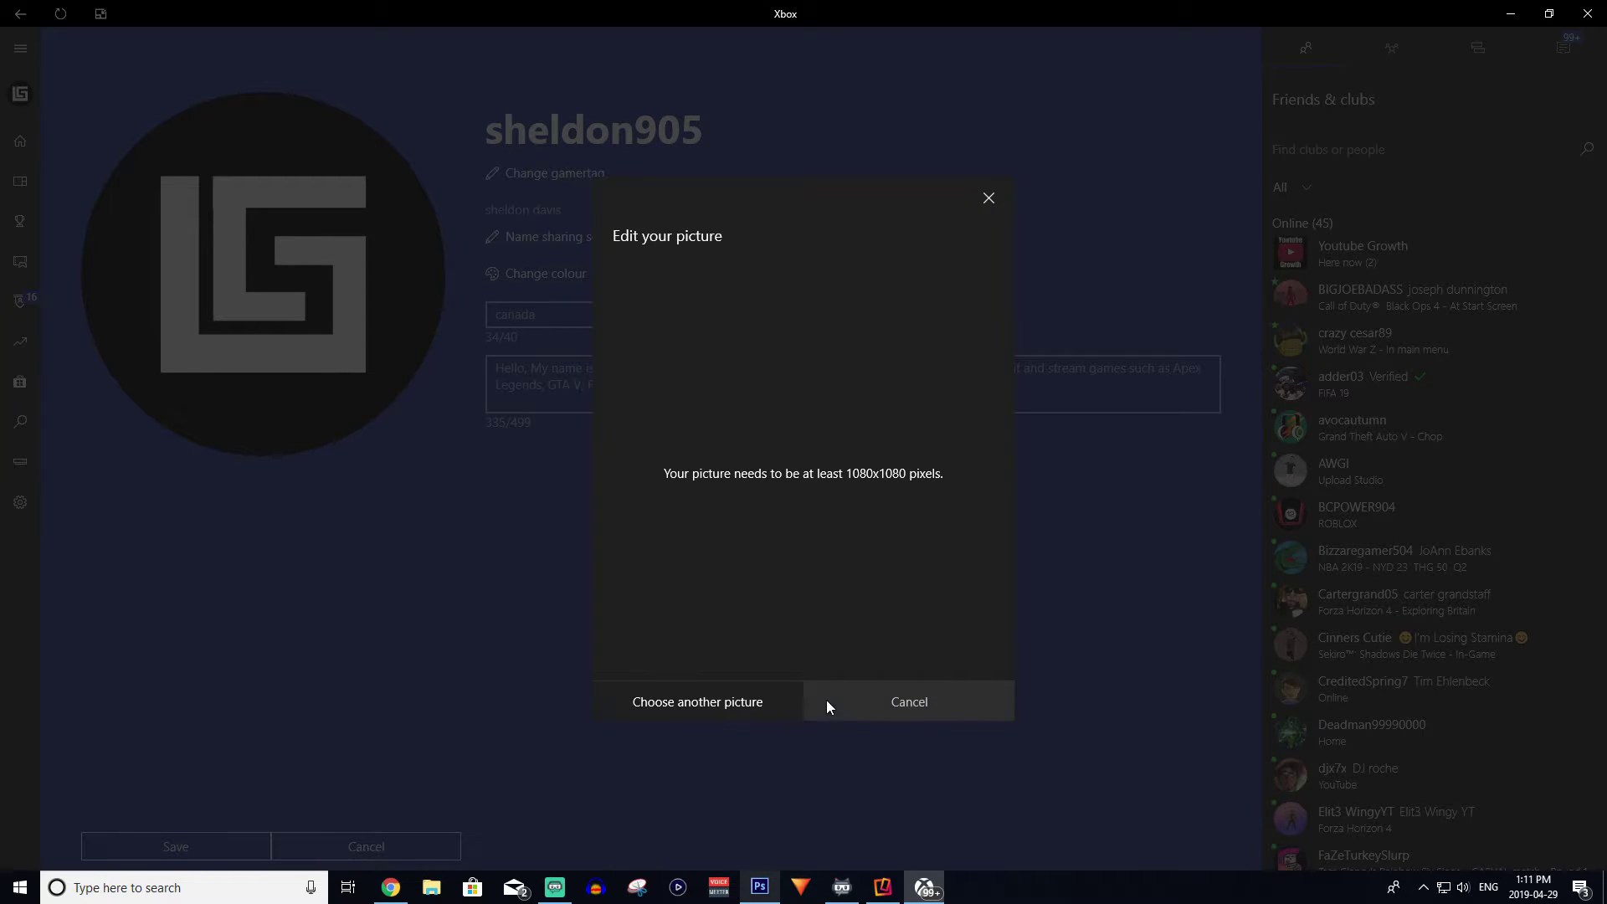
Load "caustic filter out the weak1.jpg" from the Pictures folder as the gamerpic, and close the picture editor without applying it.
{"action": "left_click", "coordinate": [775, 699]}
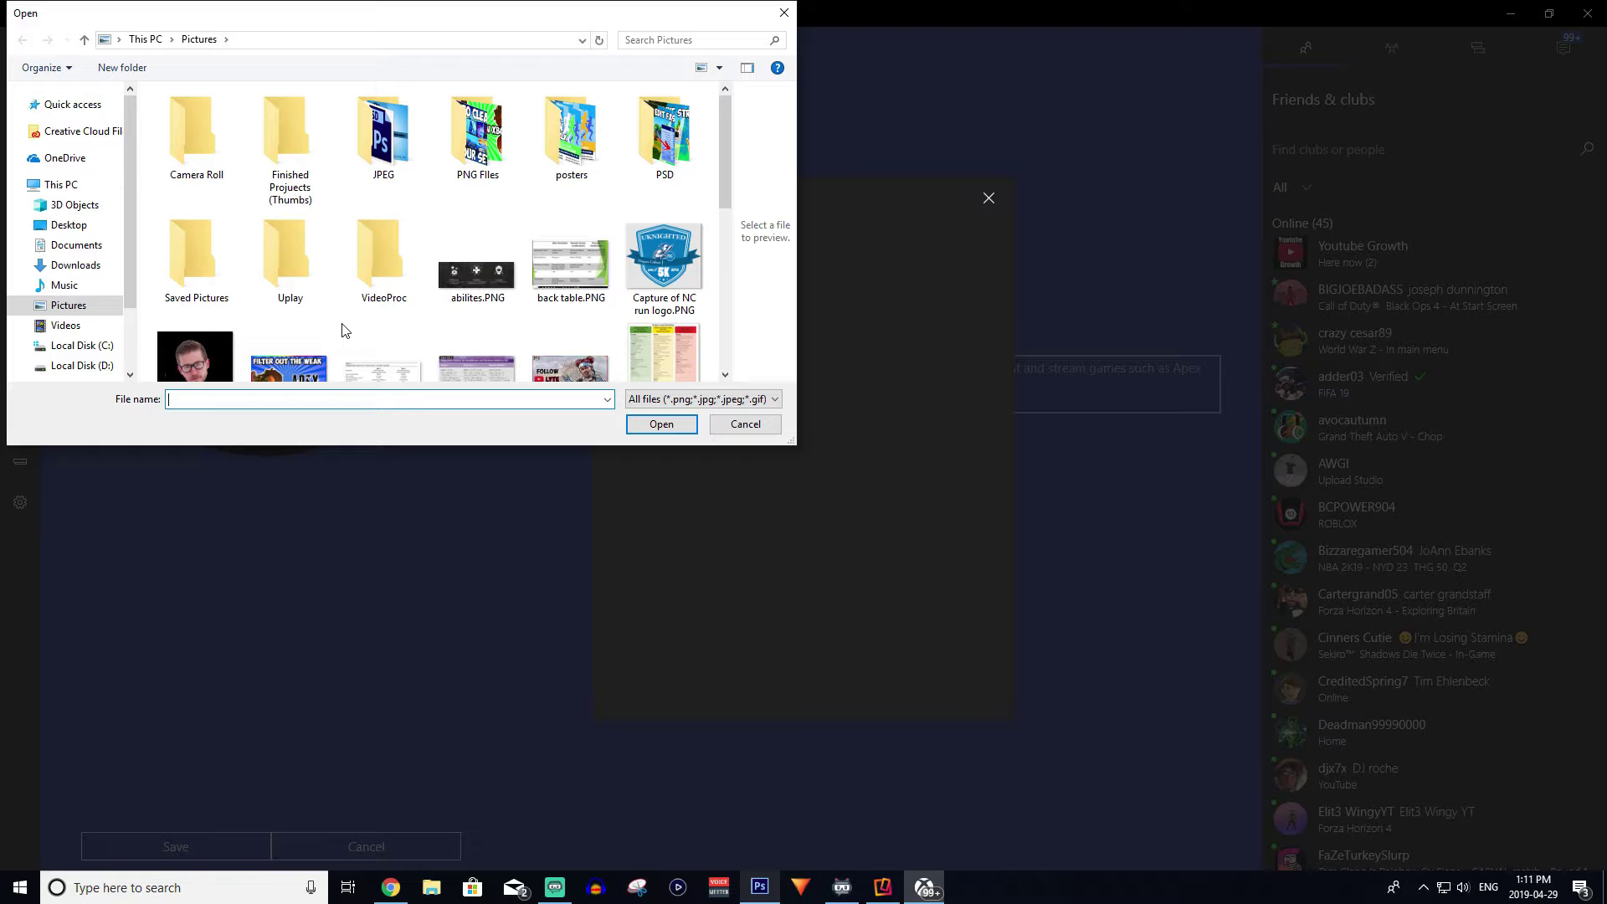
{"action": "left_click", "coordinate": [308, 368]}
{"action": "double_click", "coordinate": [308, 344]}
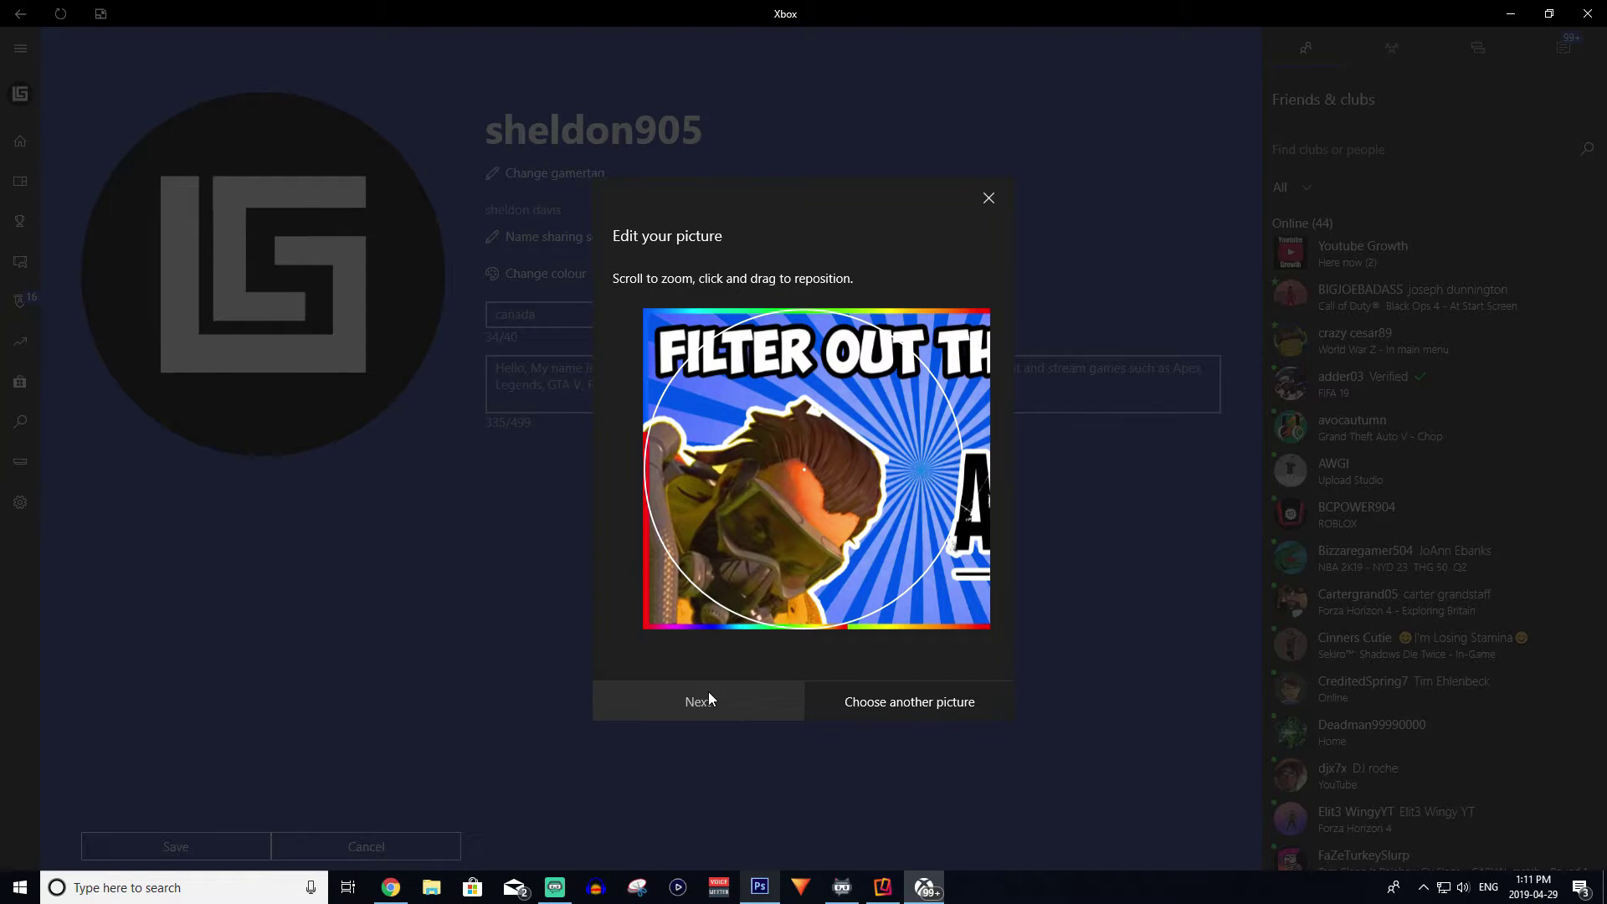
{"action": "left_click", "coordinate": [991, 194]}
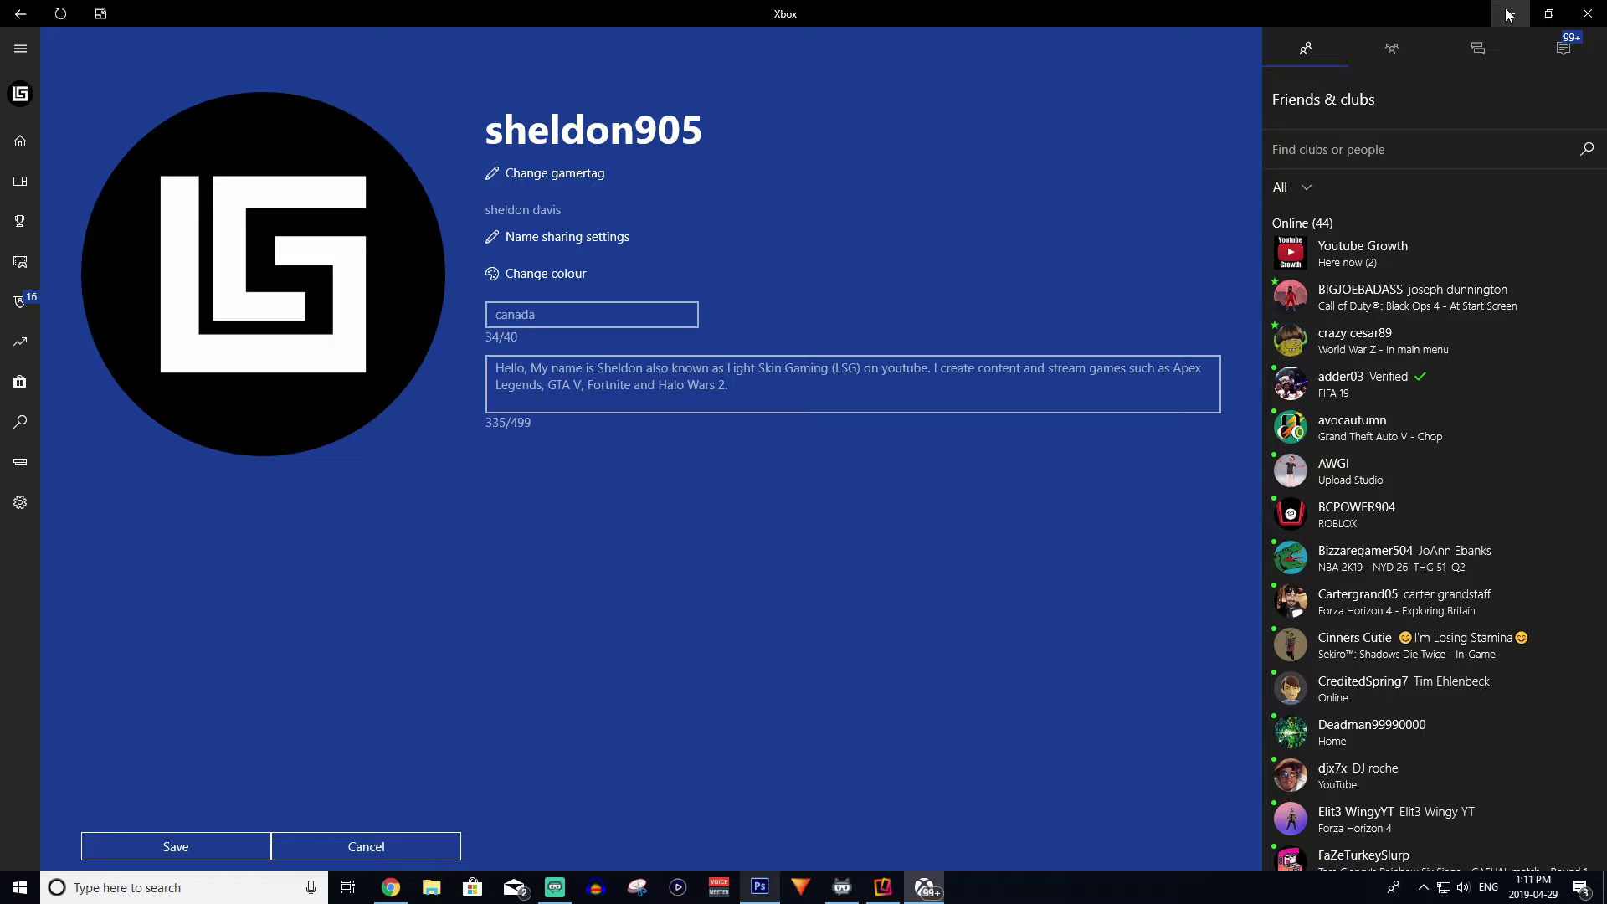
Minimize the Xbox app, switch to Reflector 3 and show the cast device's screen.
{"action": "left_click", "coordinate": [1509, 14]}
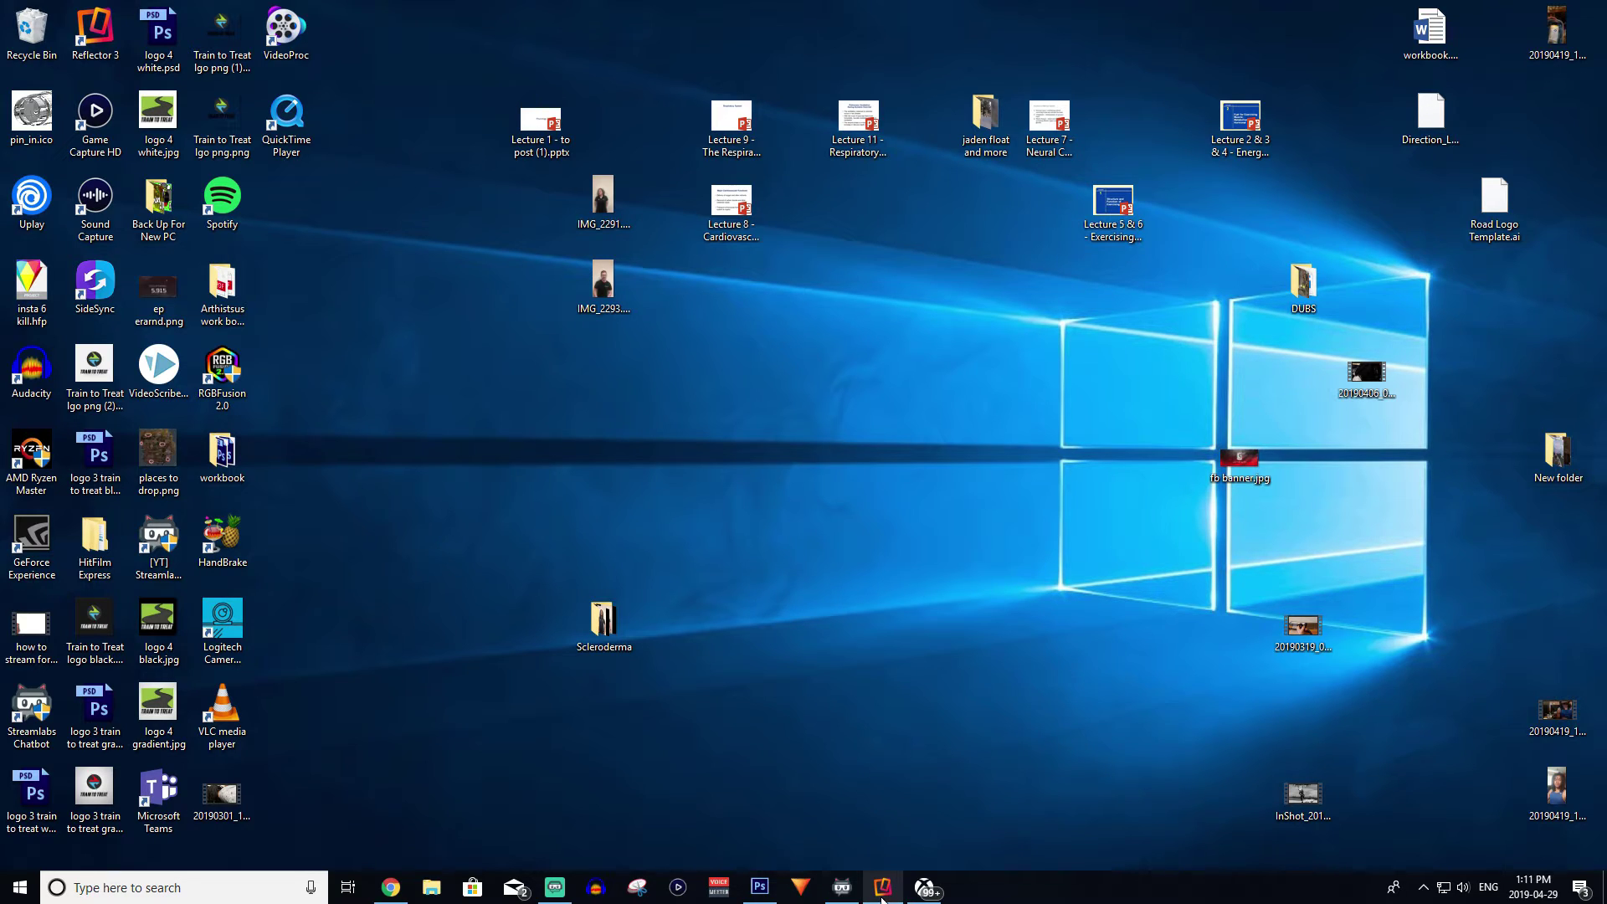
{"action": "left_click", "coordinate": [880, 889]}
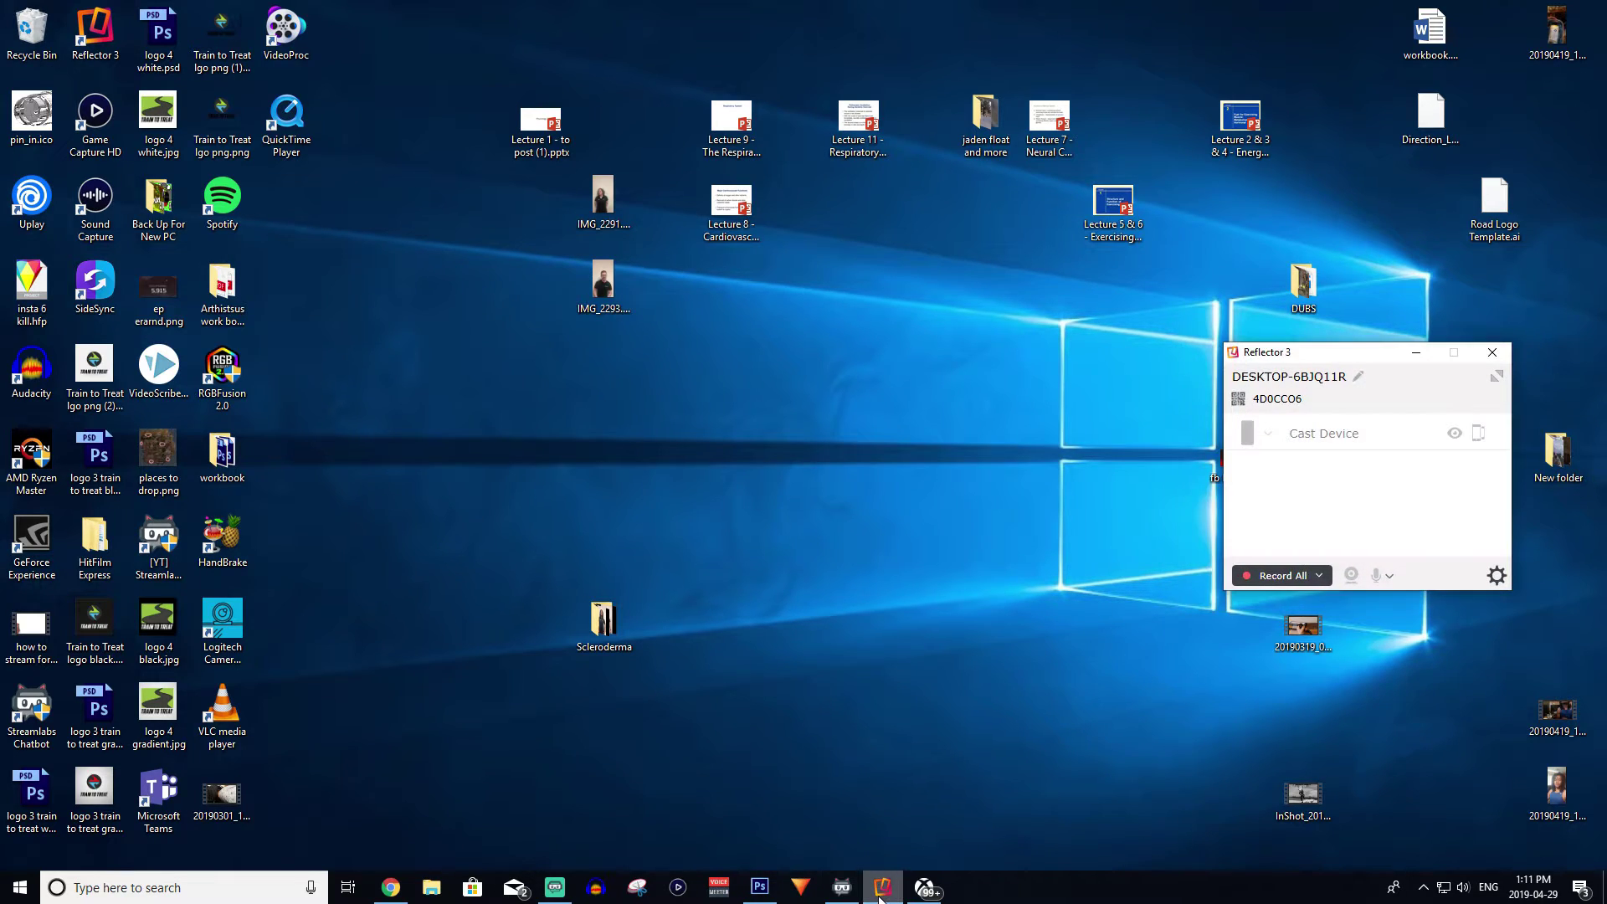
{"action": "left_click", "coordinate": [1456, 434]}
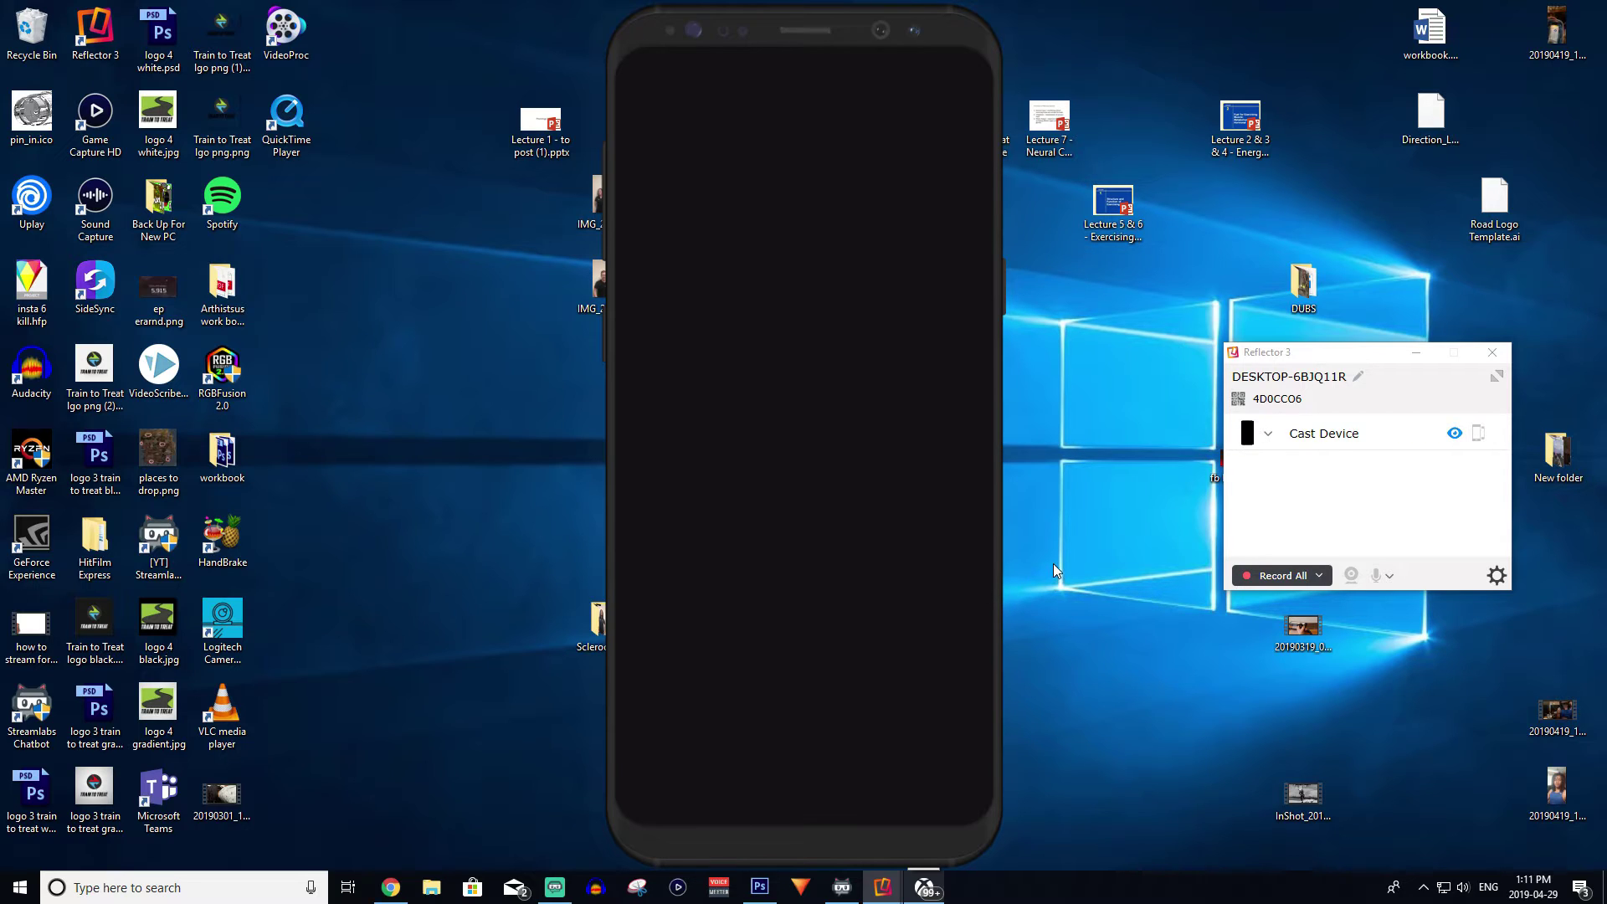